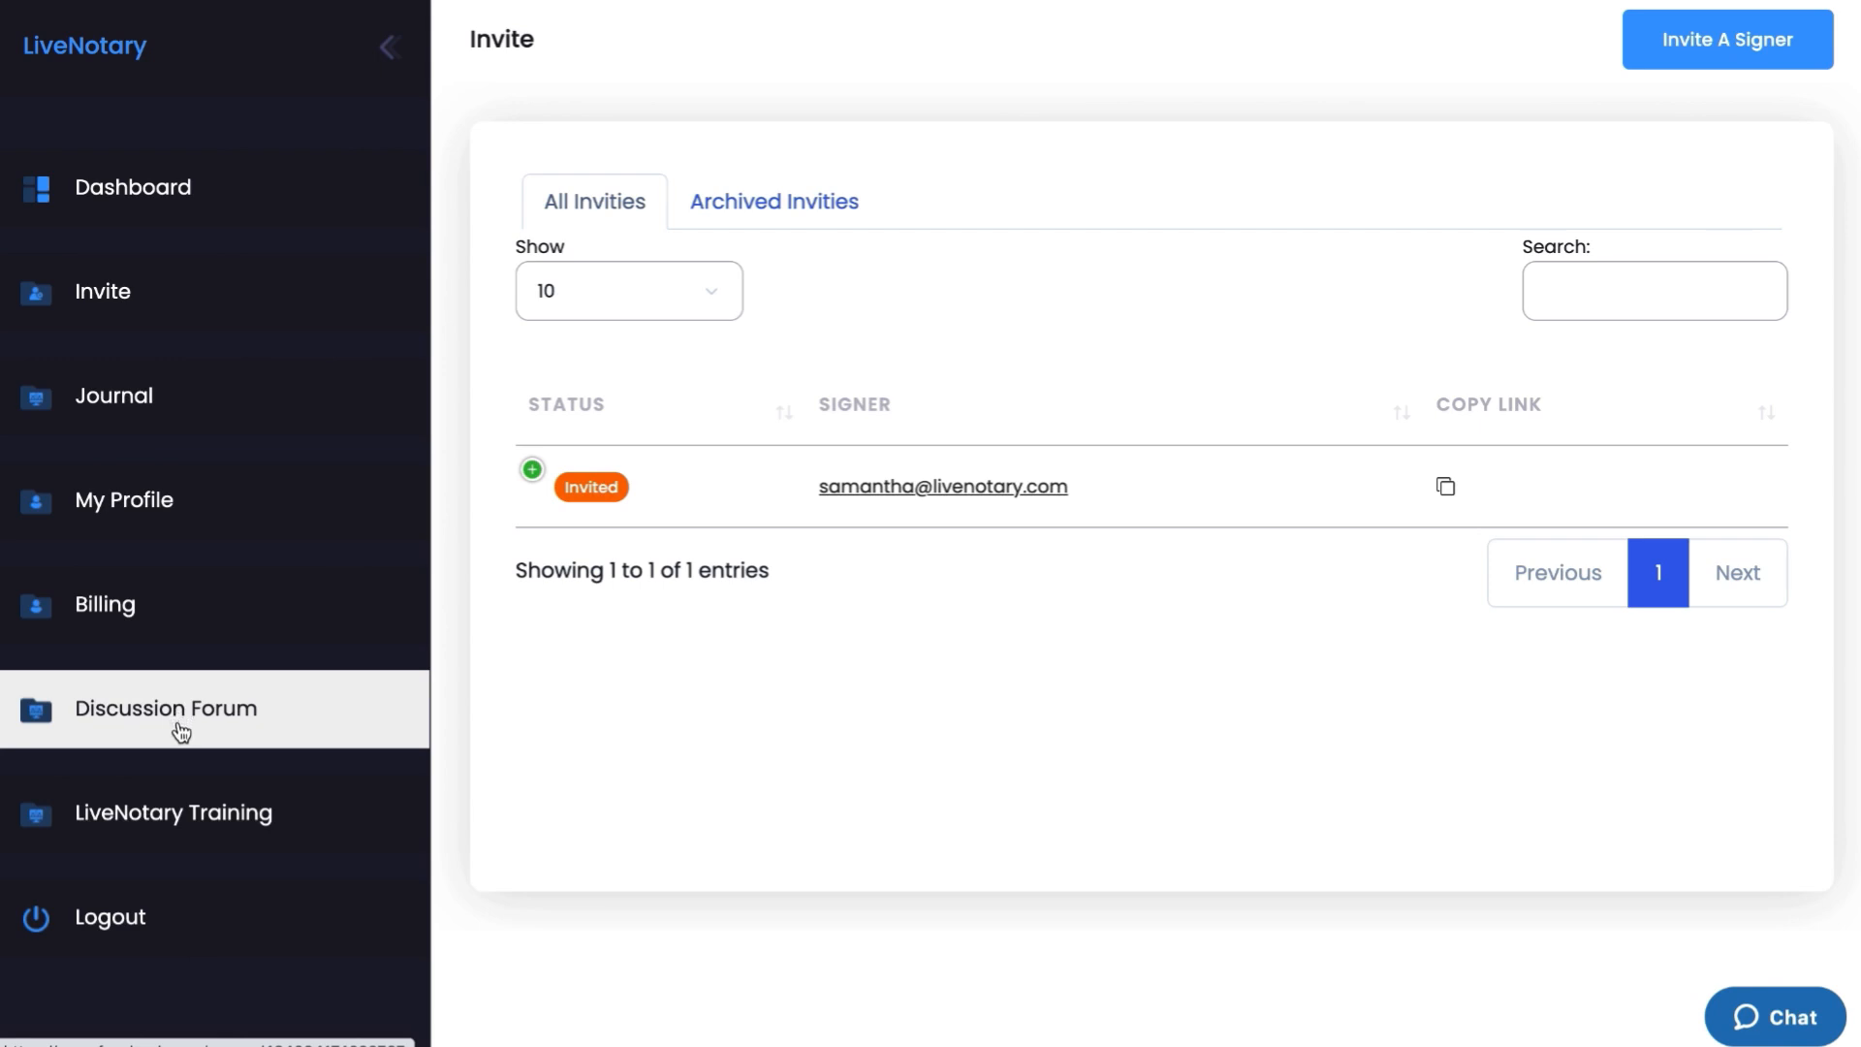
{"action": "left_click", "coordinate": [153, 817]}
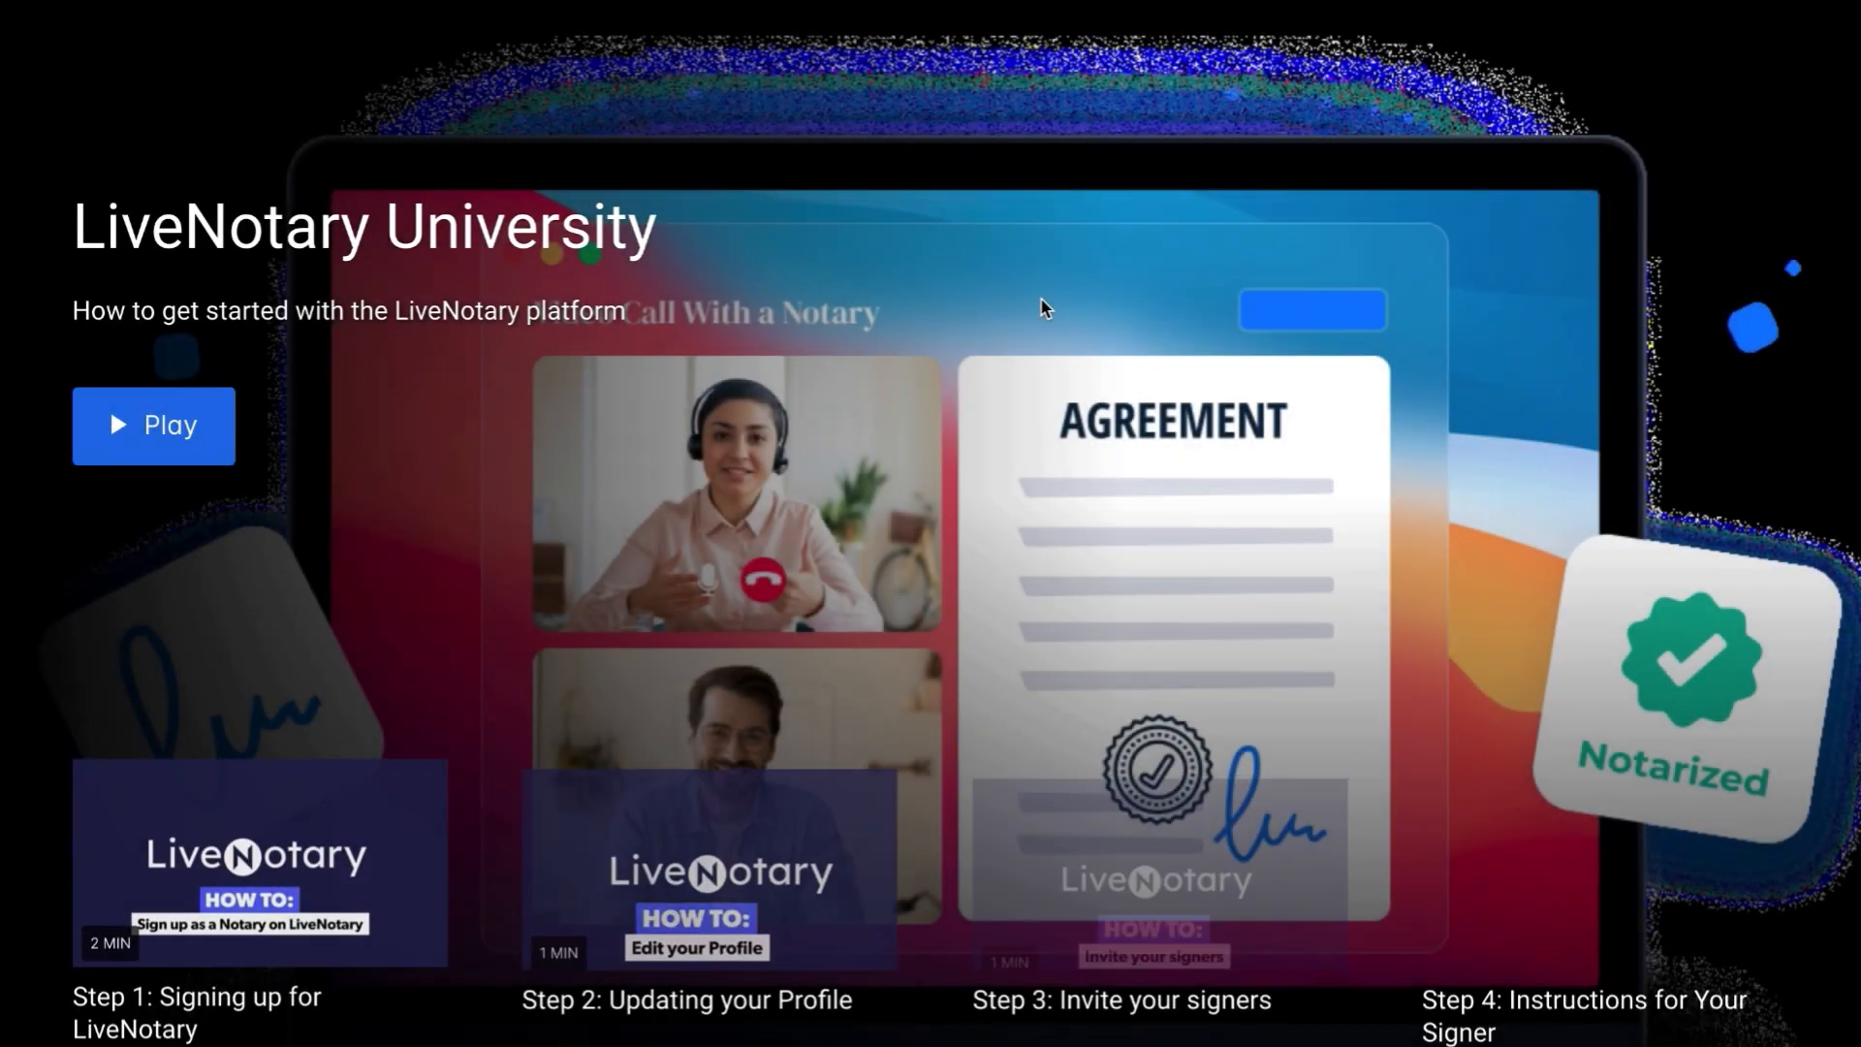
{"action": "scroll", "coordinate": [1042, 300], "scroll_direction": "down", "scroll_amount": 3}
{"action": "scroll", "coordinate": [1039, 296], "scroll_direction": "down", "scroll_amount": 2}
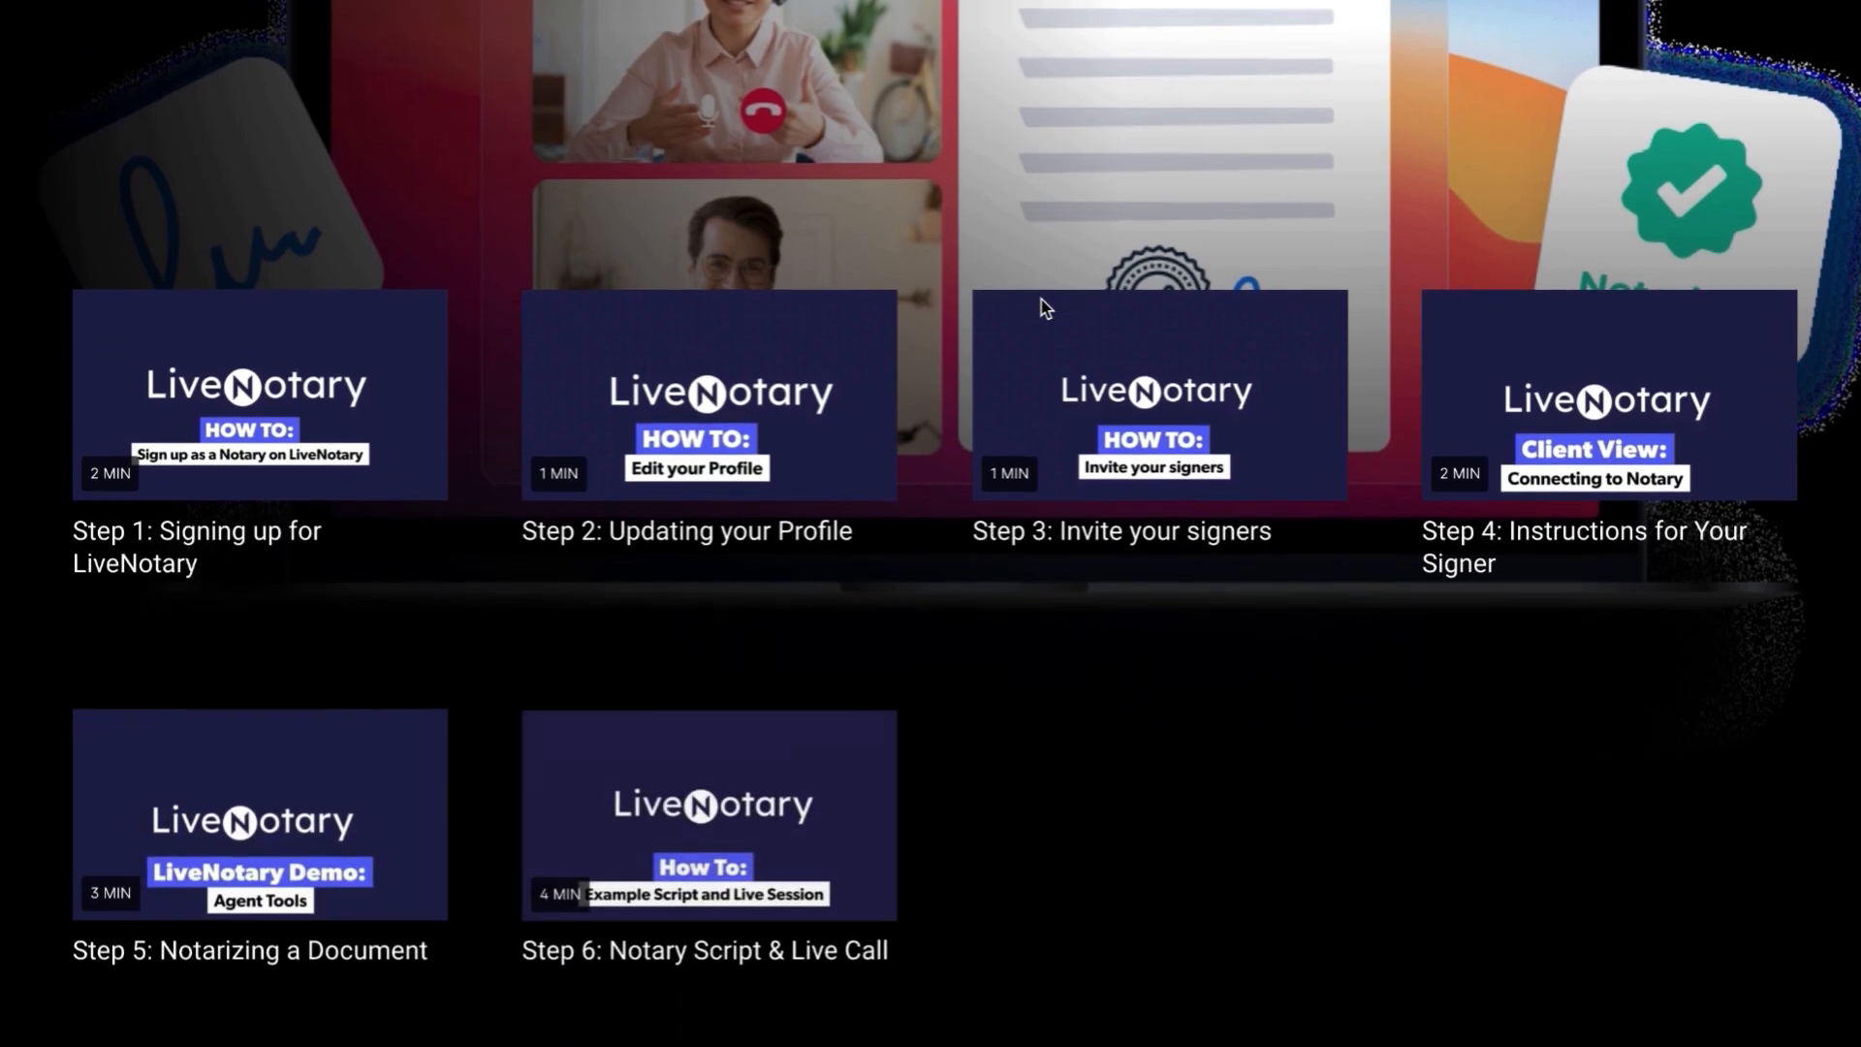
{"action": "scroll", "coordinate": [1044, 308], "scroll_direction": "up", "scroll_amount": 2}
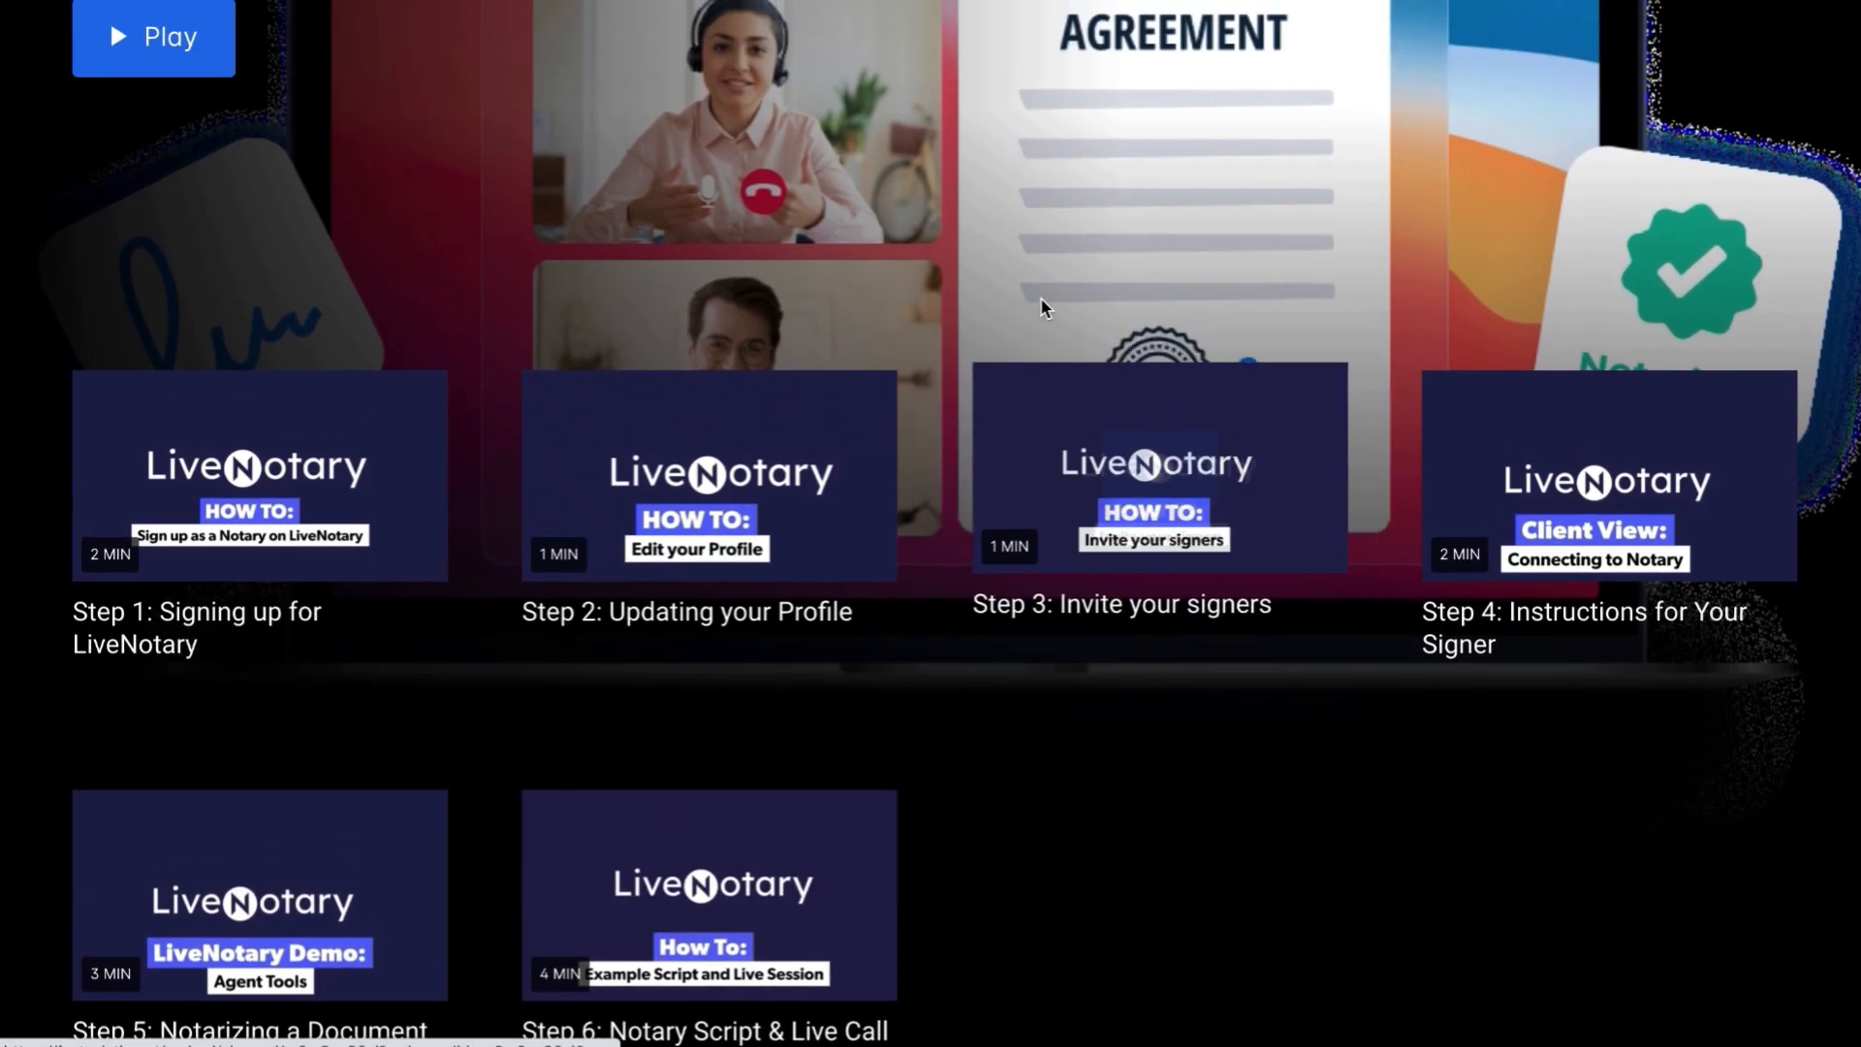
{"action": "scroll", "coordinate": [1039, 297], "scroll_direction": "up", "scroll_amount": 3}
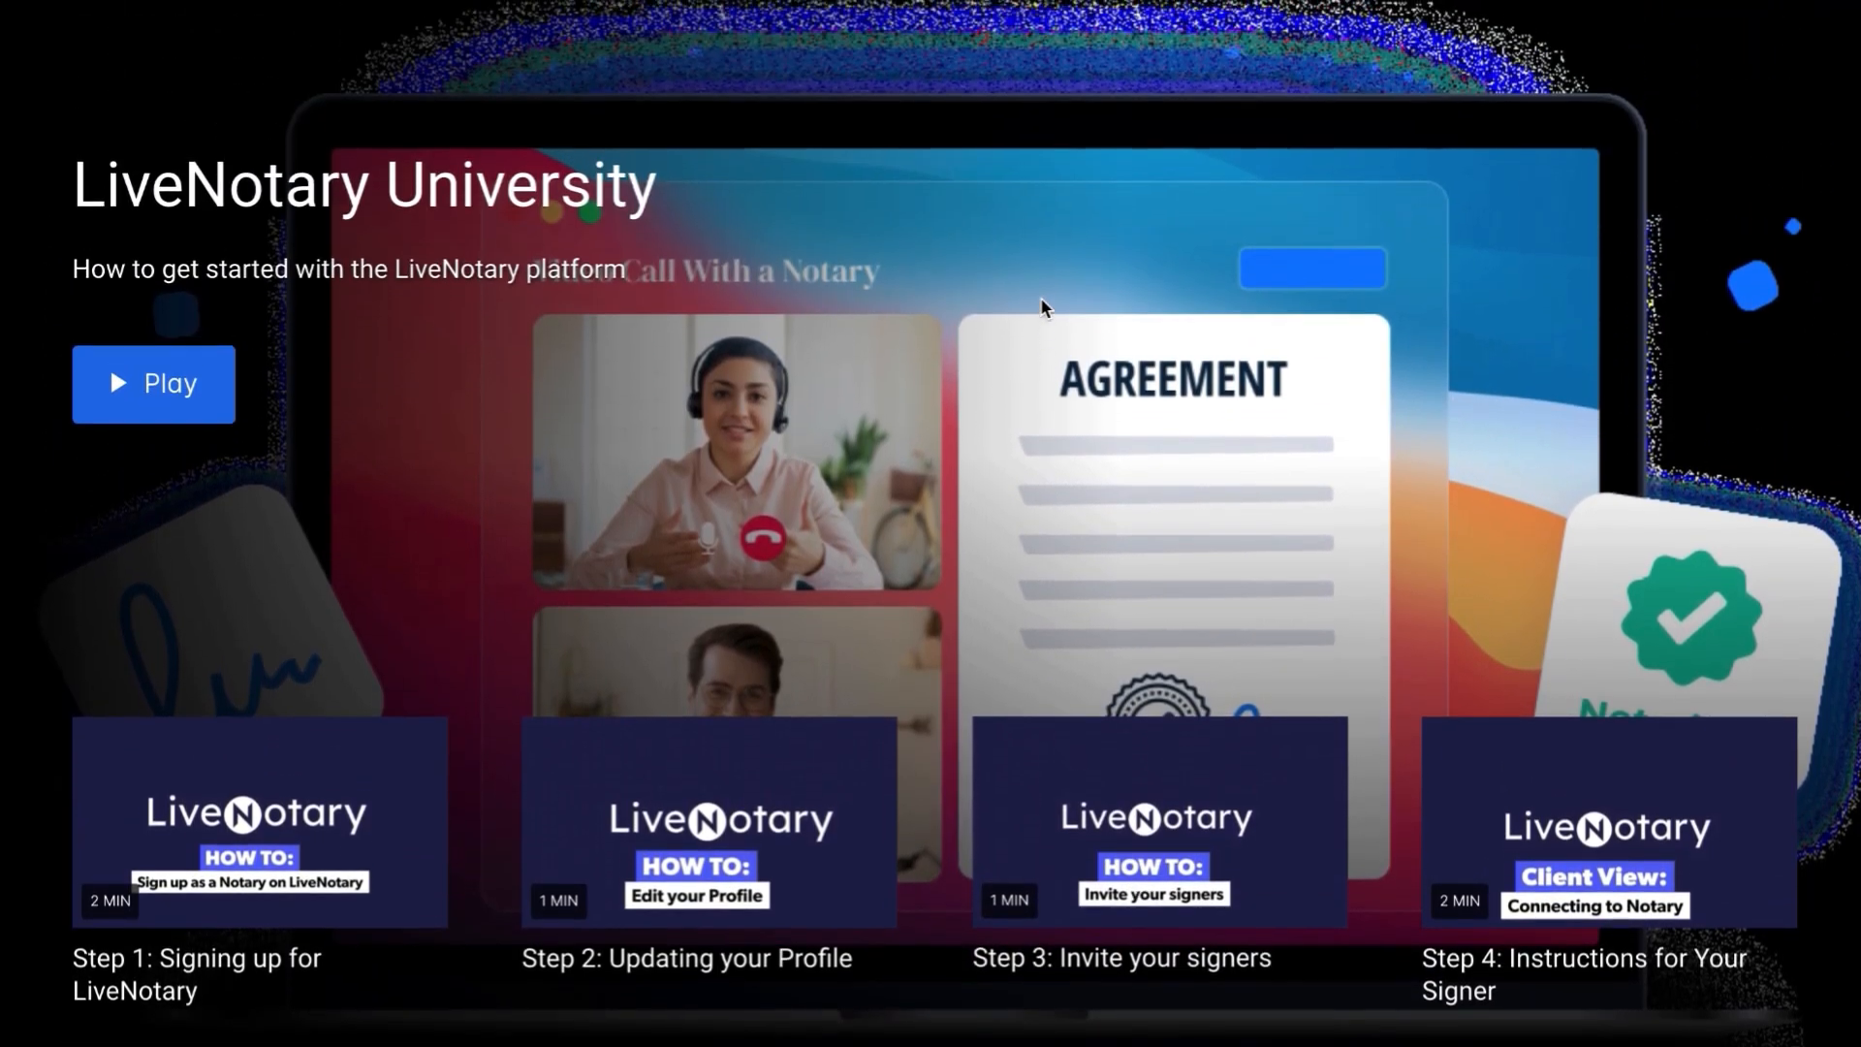
{"action": "key", "text": "ctrl+shift+Tab"}
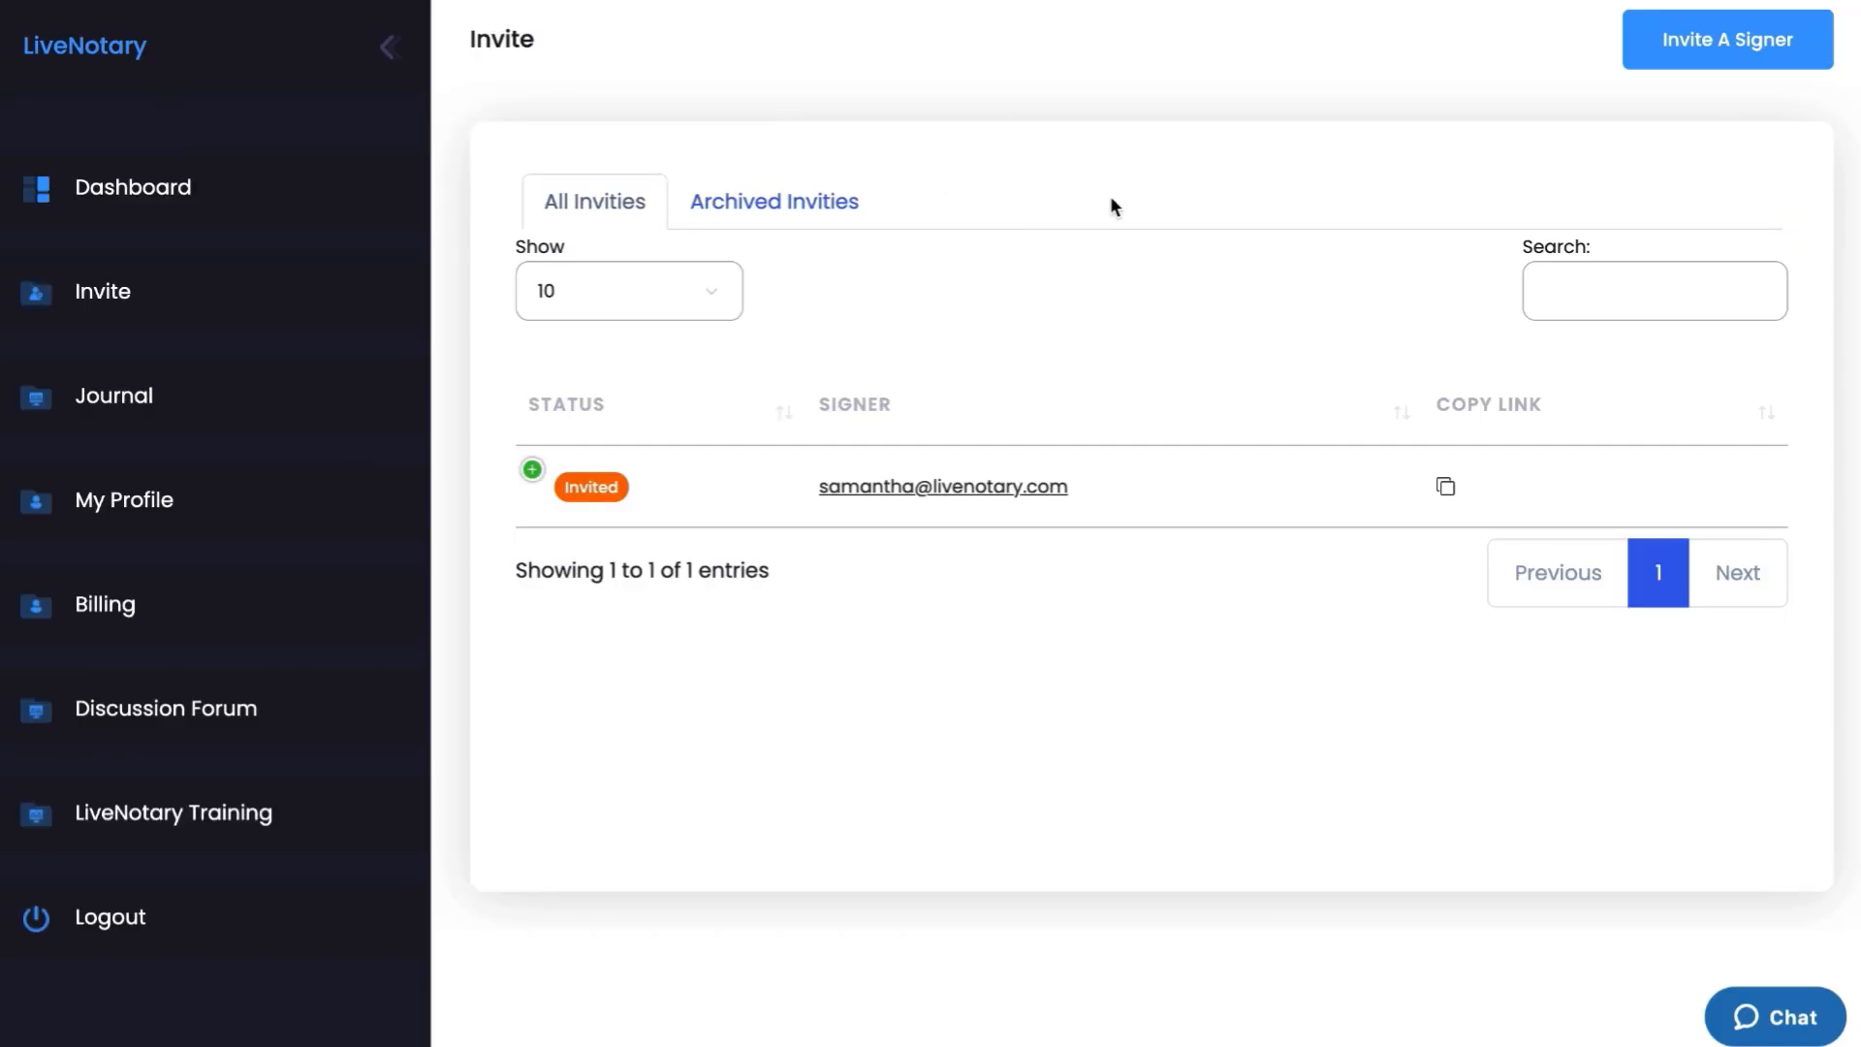
Start a new signer invitation with the signer's e-mail, marked as personally known
{"action": "left_click", "coordinate": [1722, 50]}
{"action": "left_click", "coordinate": [905, 278]}
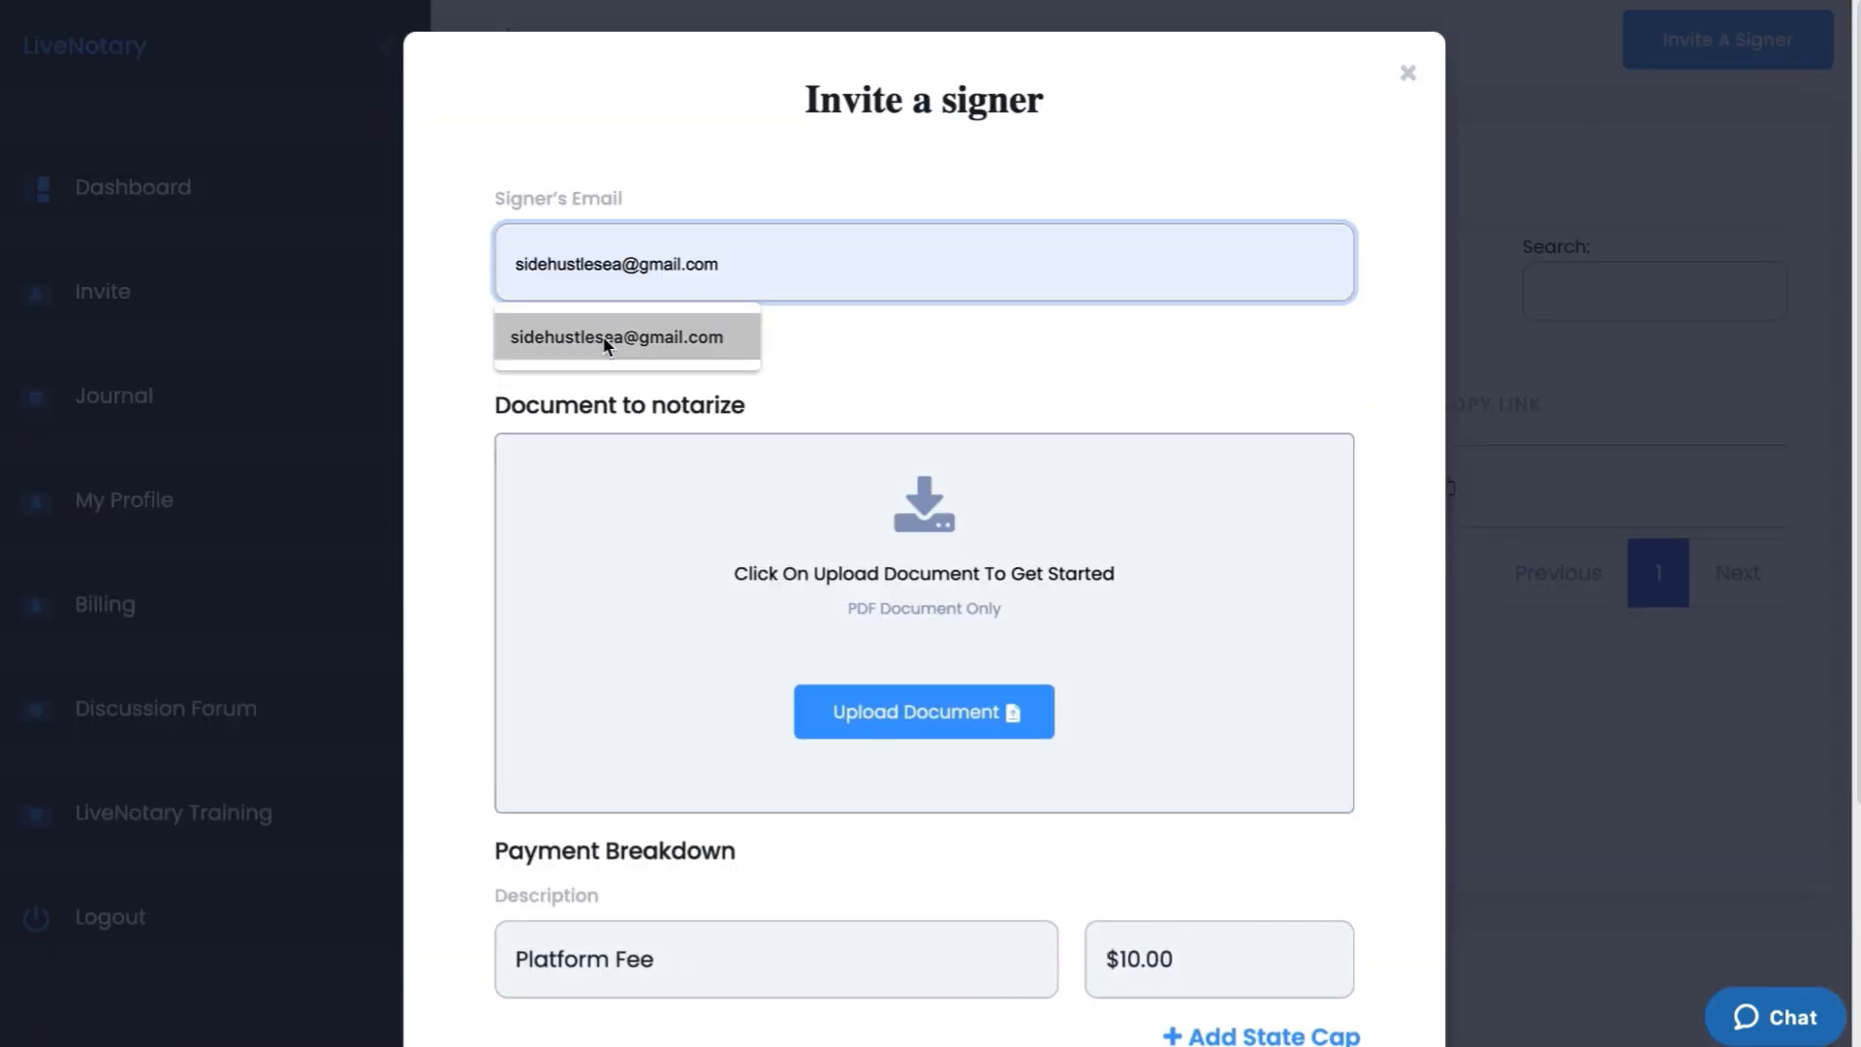
{"action": "left_click", "coordinate": [602, 339]}
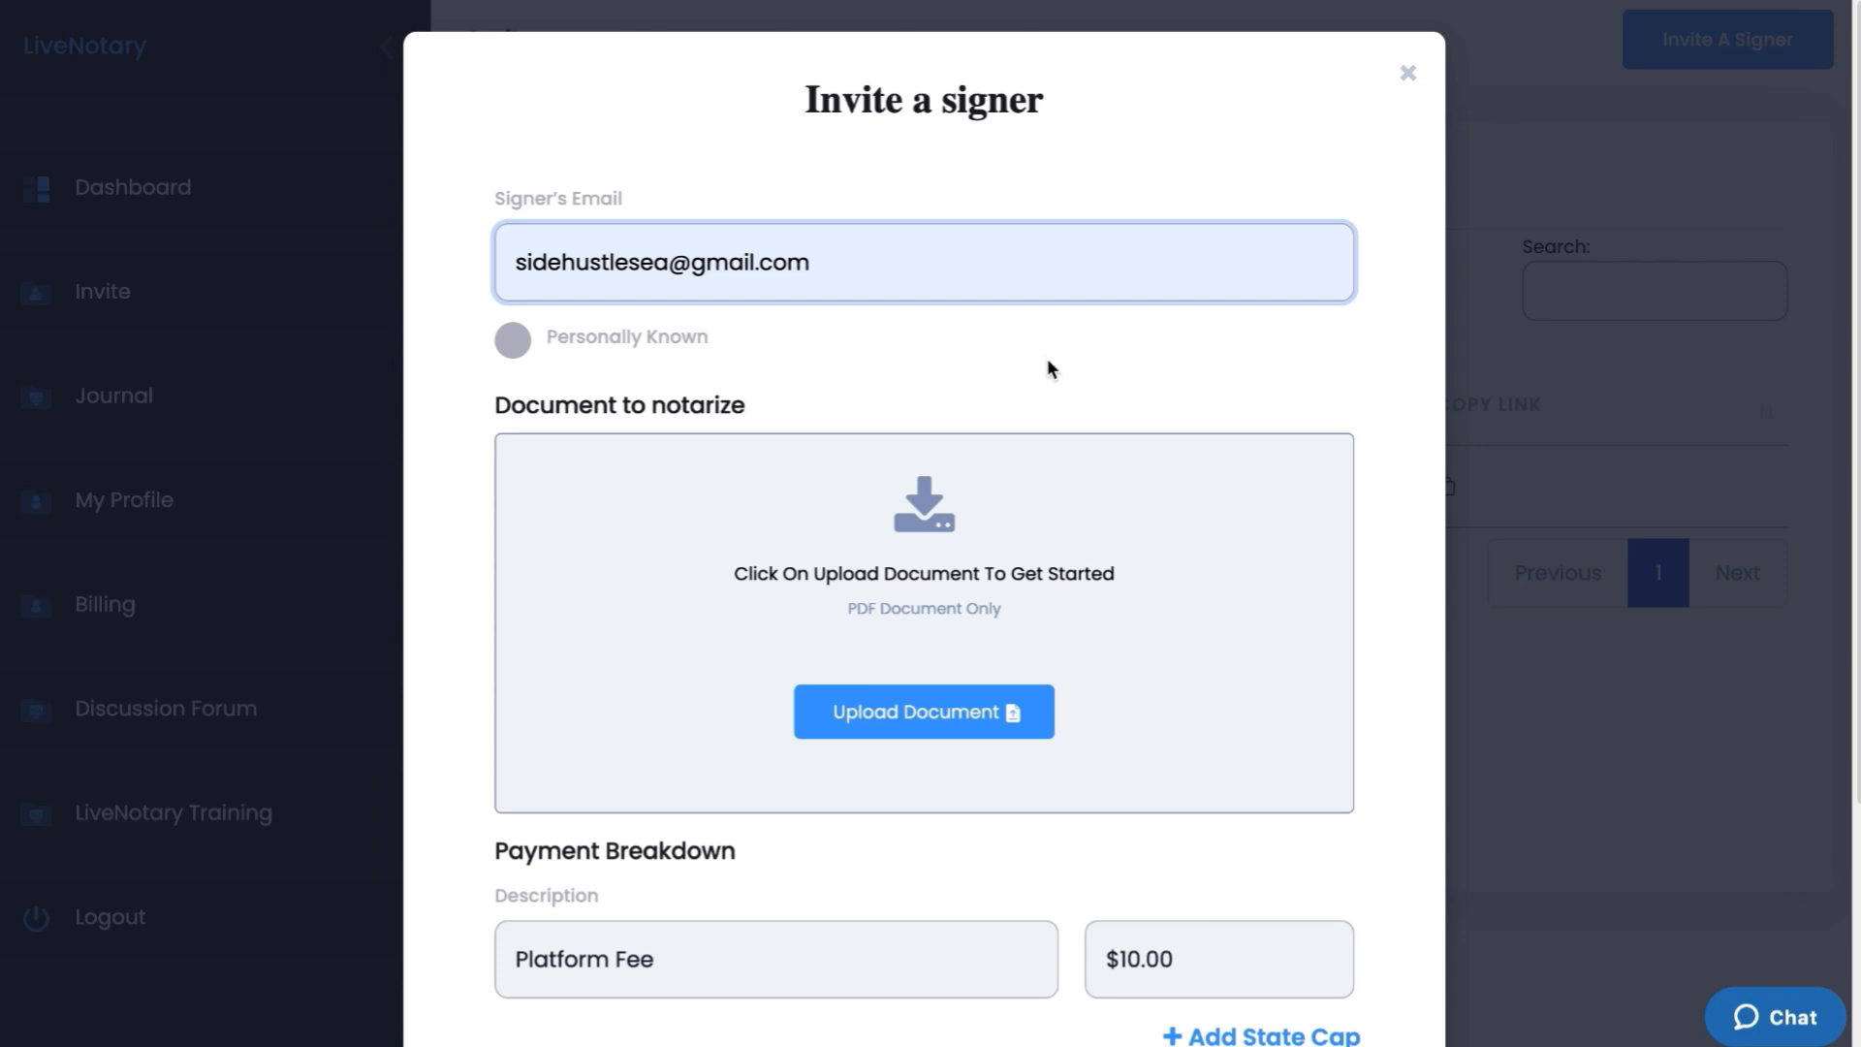
{"action": "left_click", "coordinate": [522, 347]}
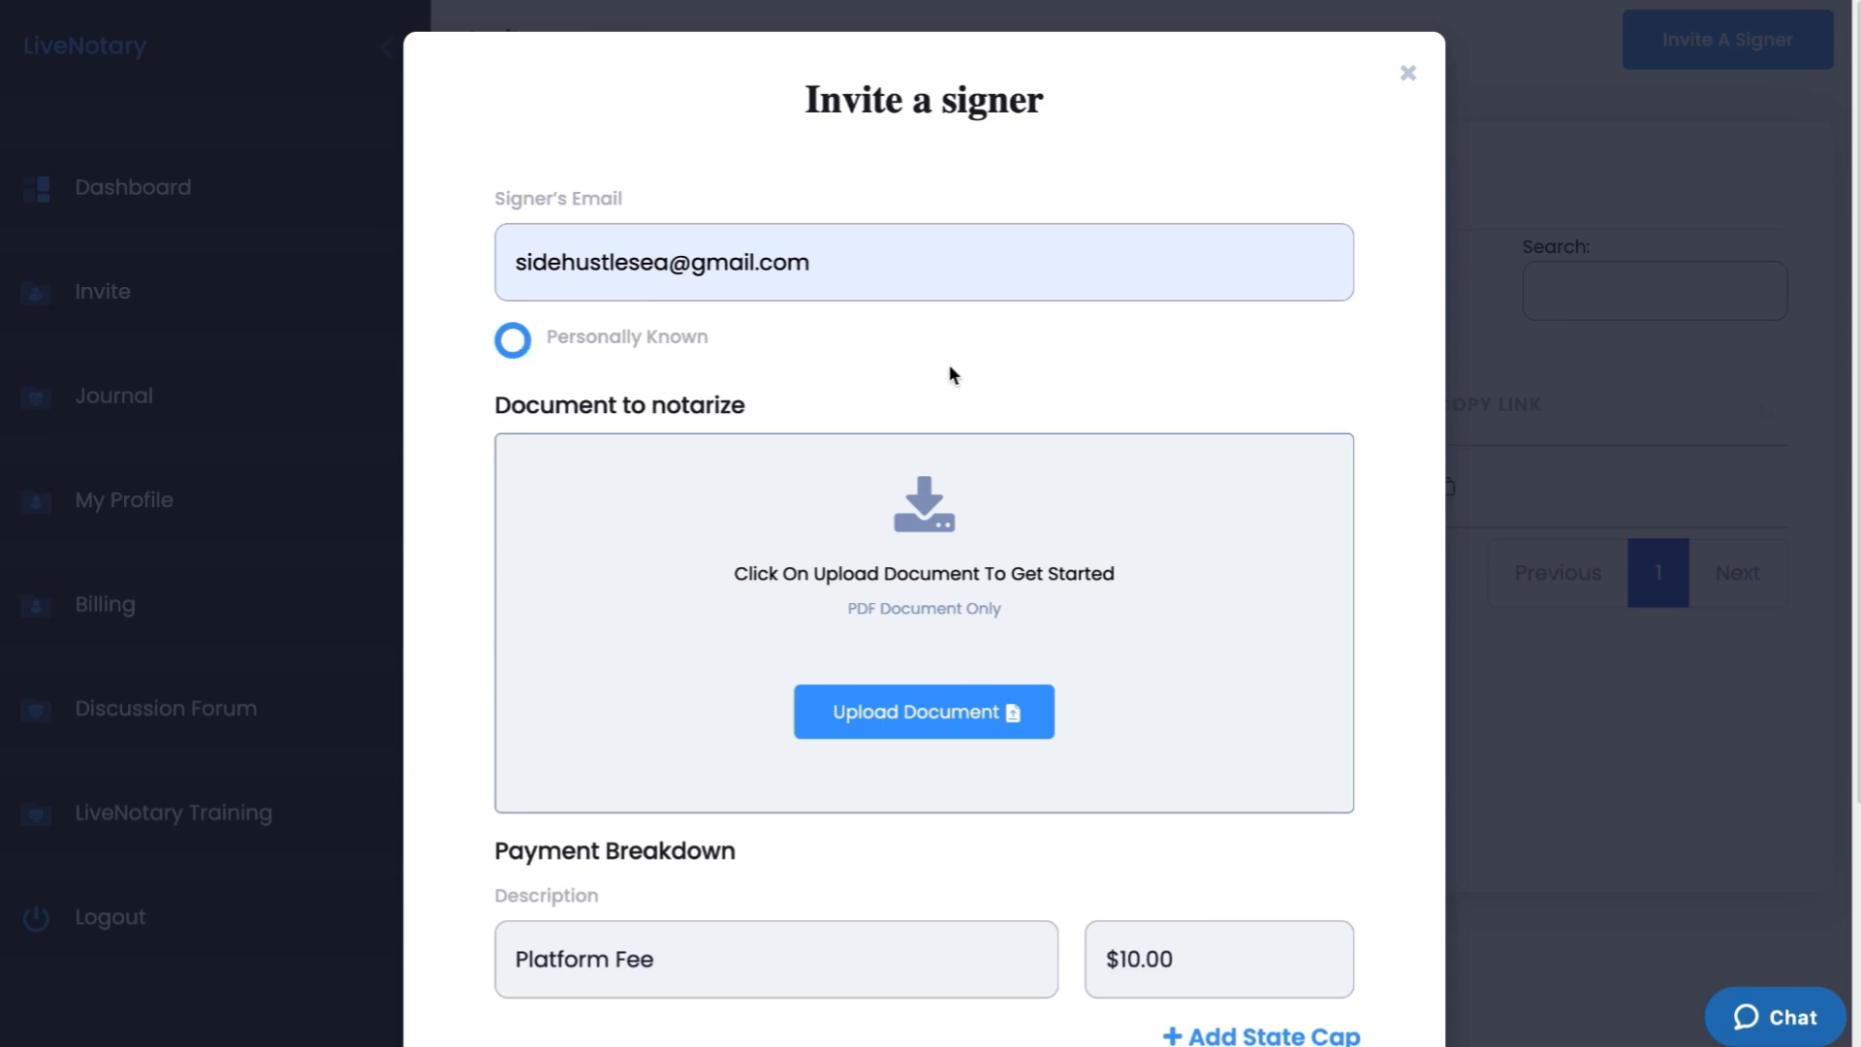
Attach the two RON sample PDFs to the invitation
{"action": "scroll", "coordinate": [1117, 359], "scroll_direction": "down", "scroll_amount": 3}
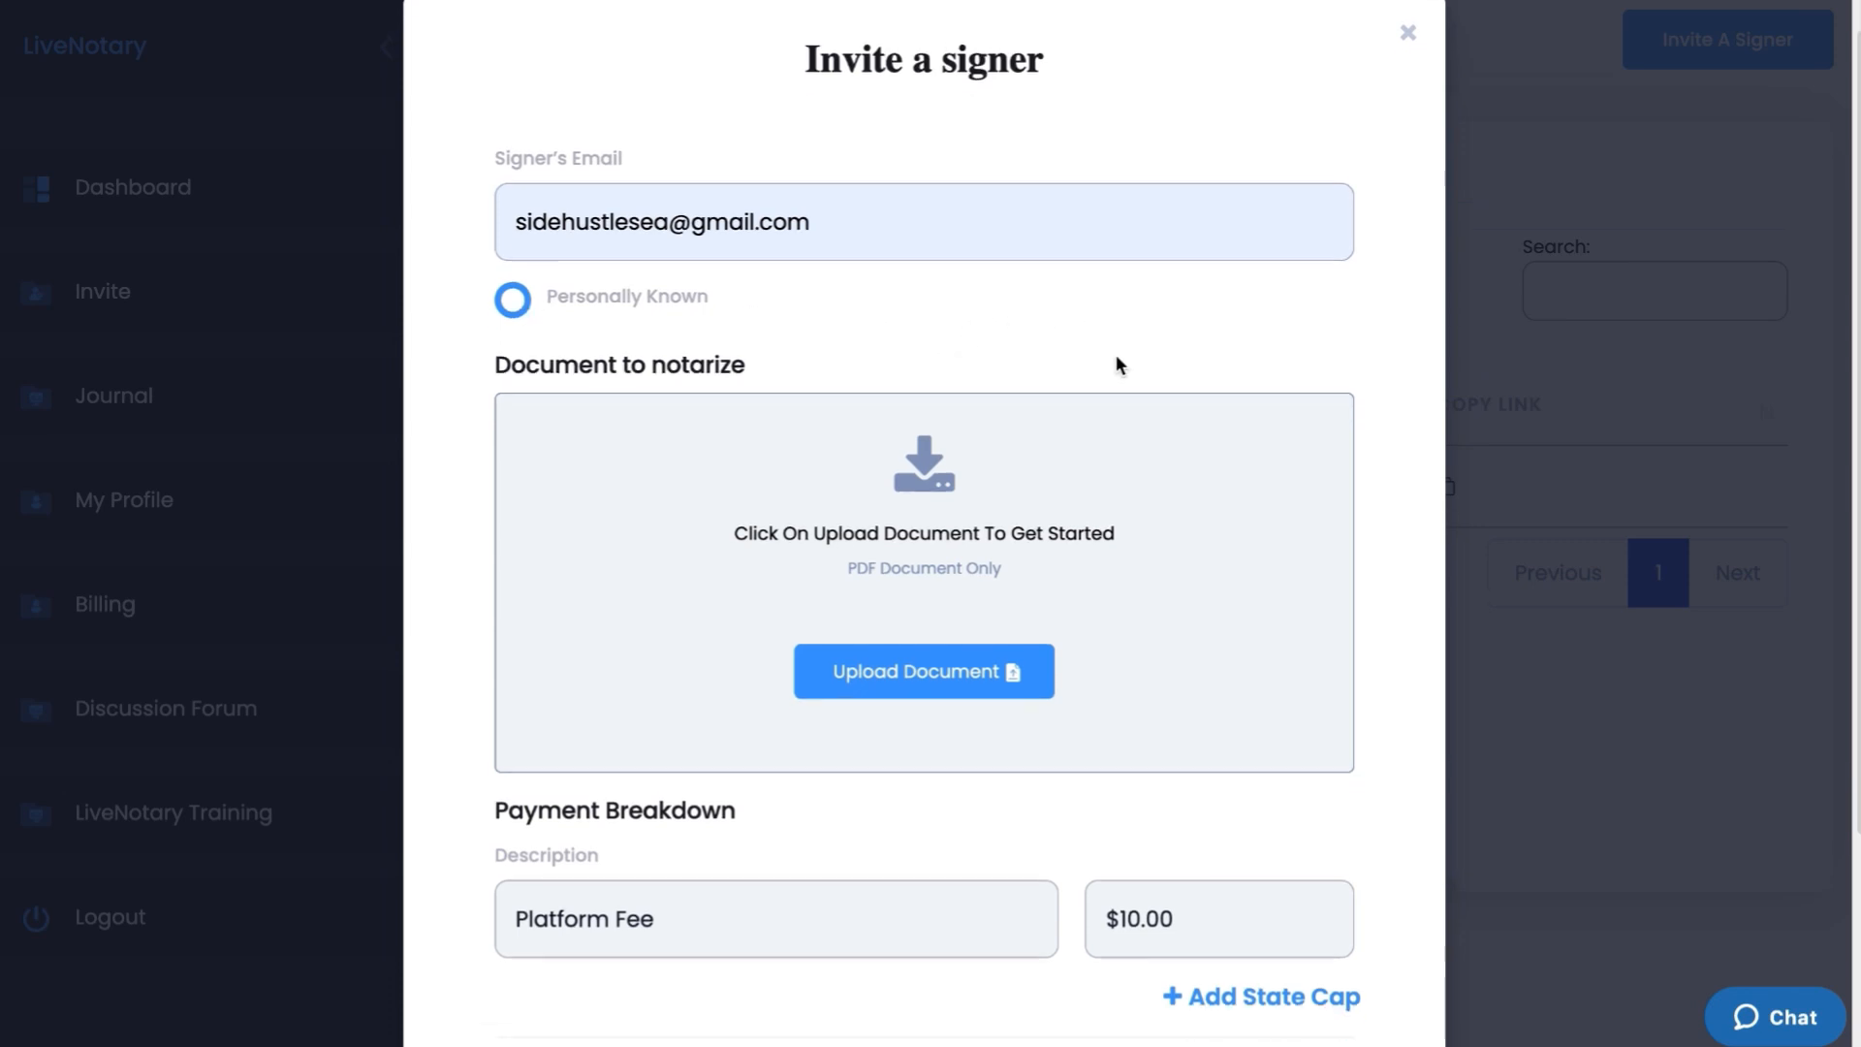
{"action": "scroll", "coordinate": [1117, 365], "scroll_direction": "down", "scroll_amount": 2}
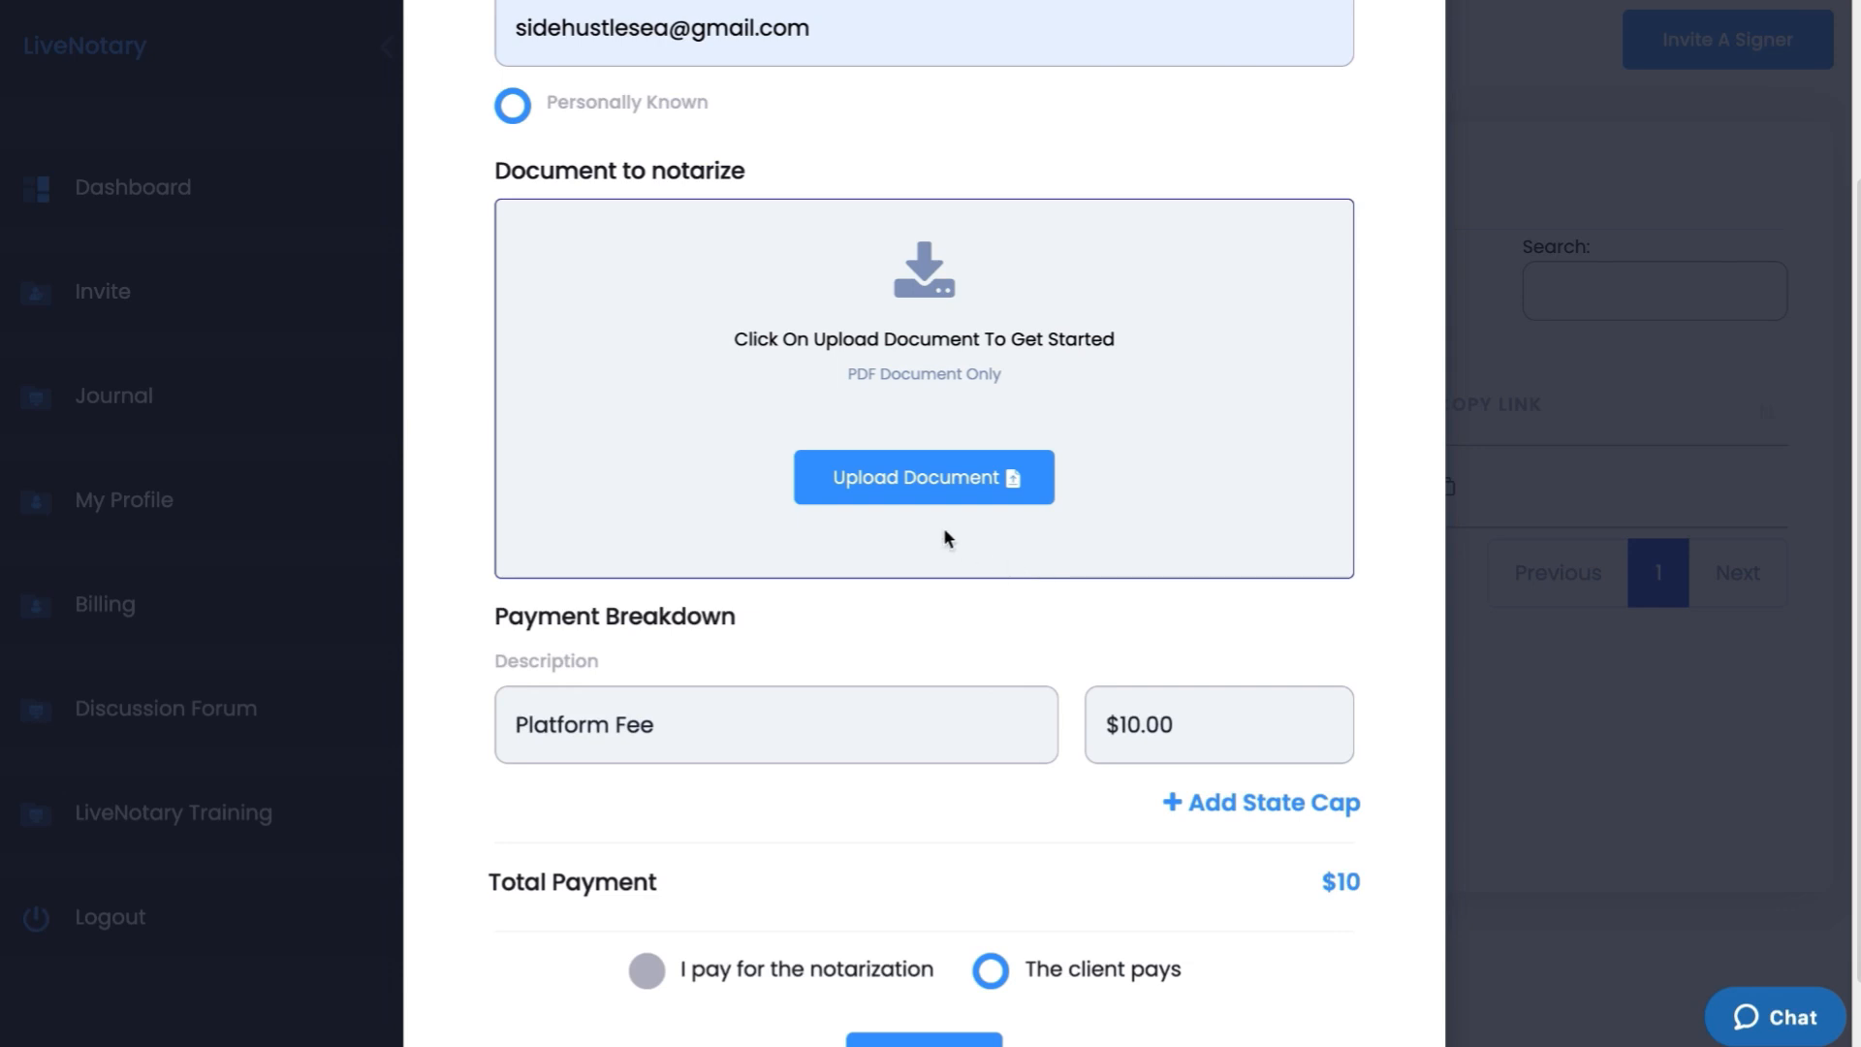
{"action": "left_click", "coordinate": [917, 479]}
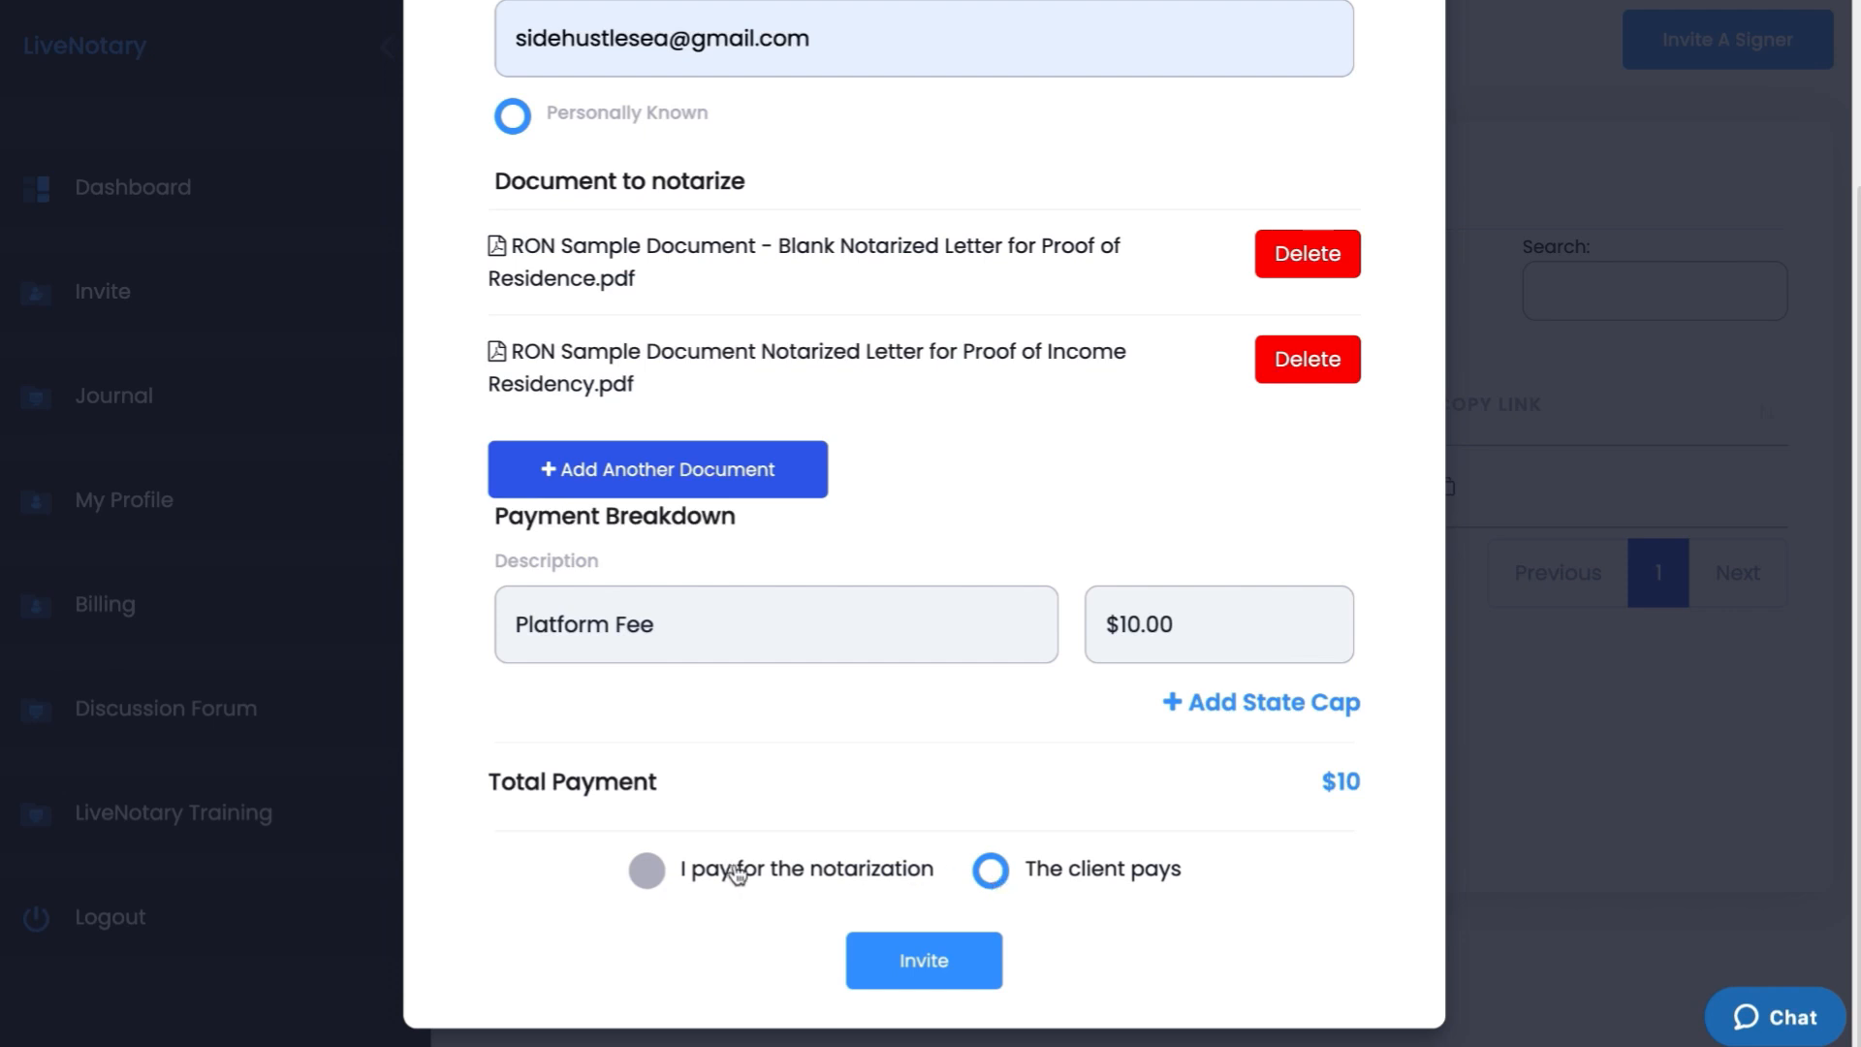
Send the invitation with the client paying the $10 platform fee total
{"action": "left_click", "coordinate": [643, 877]}
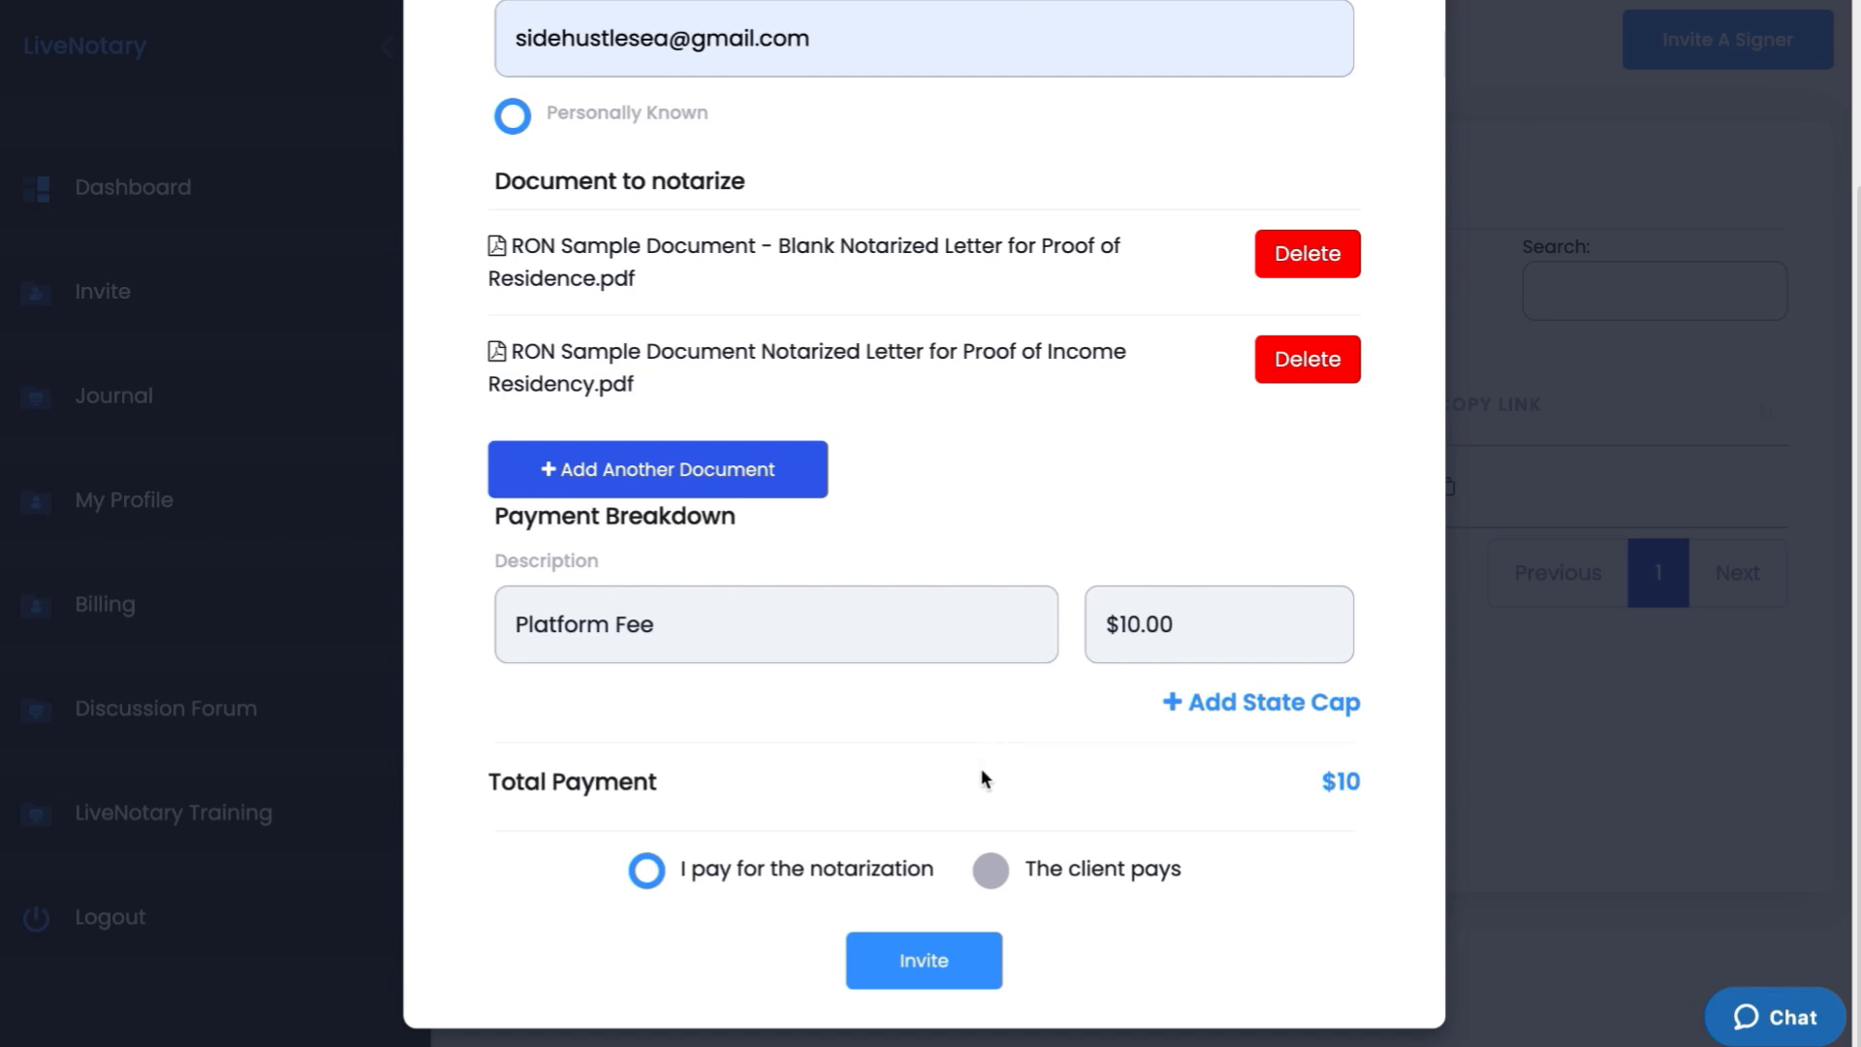
{"action": "left_click", "coordinate": [991, 874]}
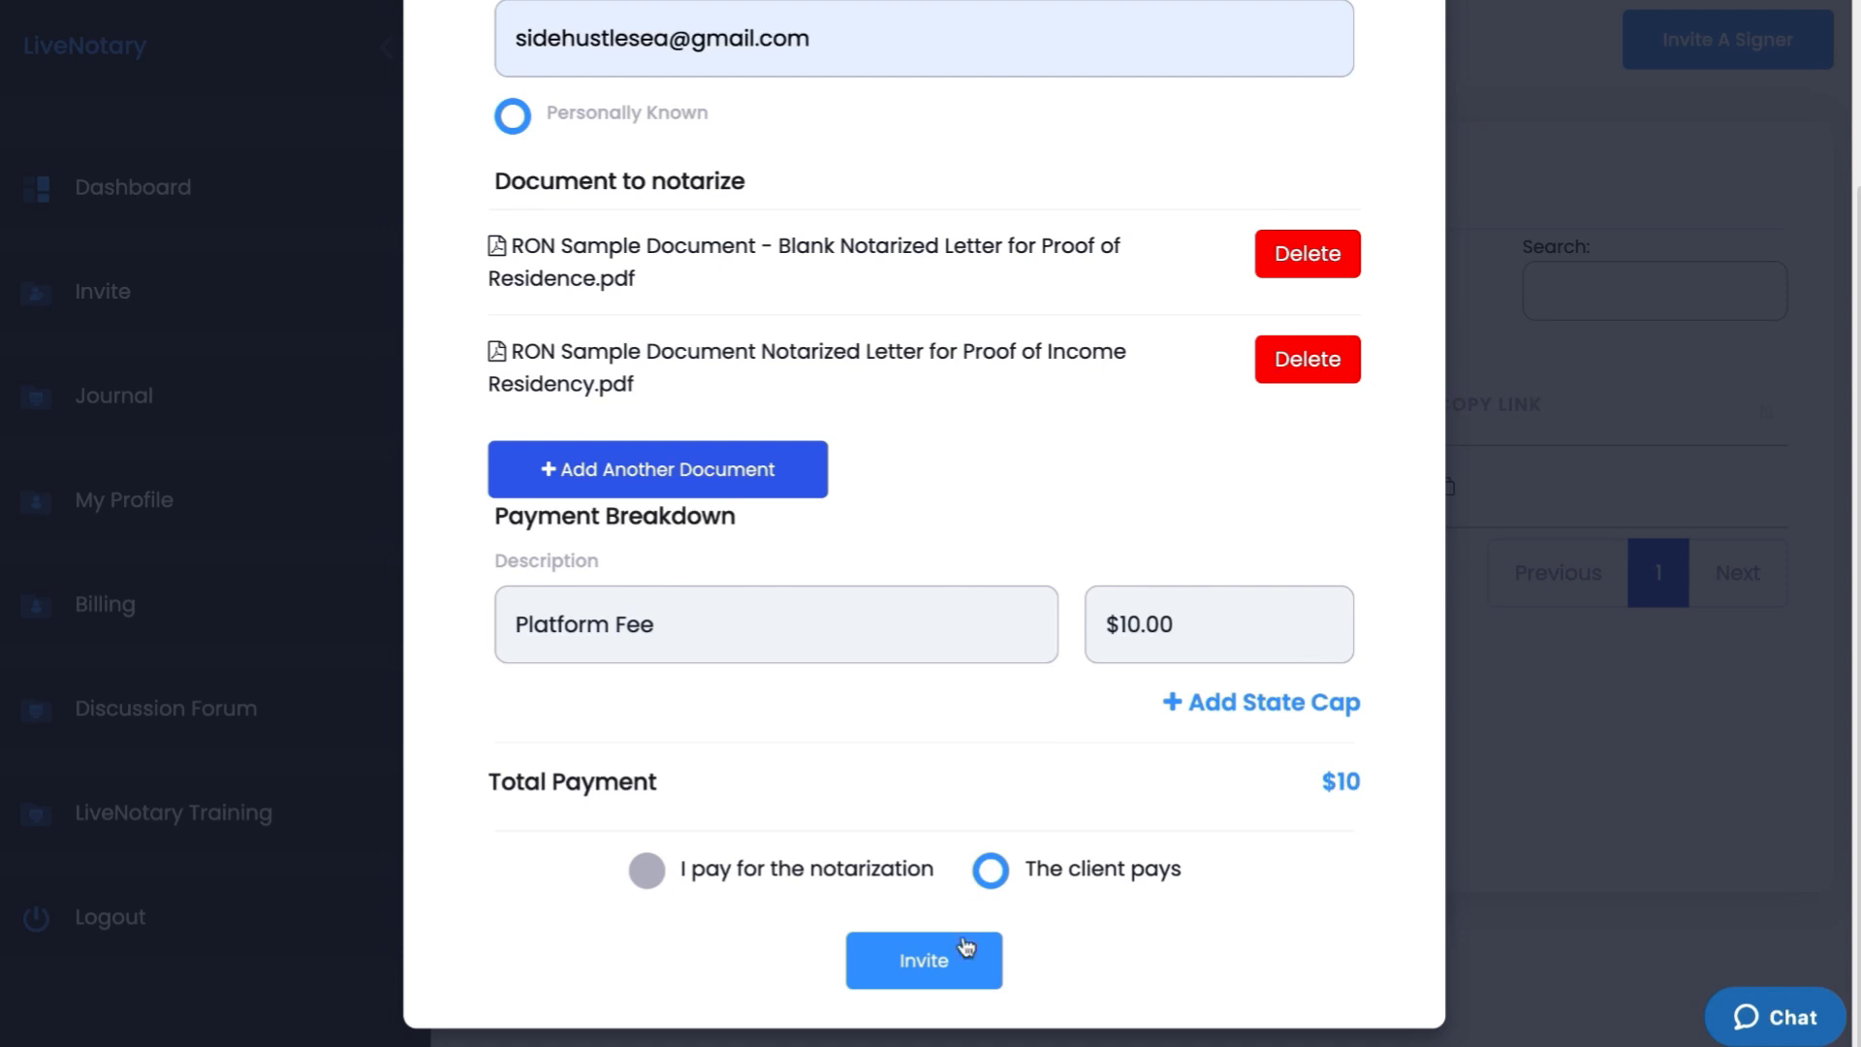
{"action": "left_click", "coordinate": [958, 969]}
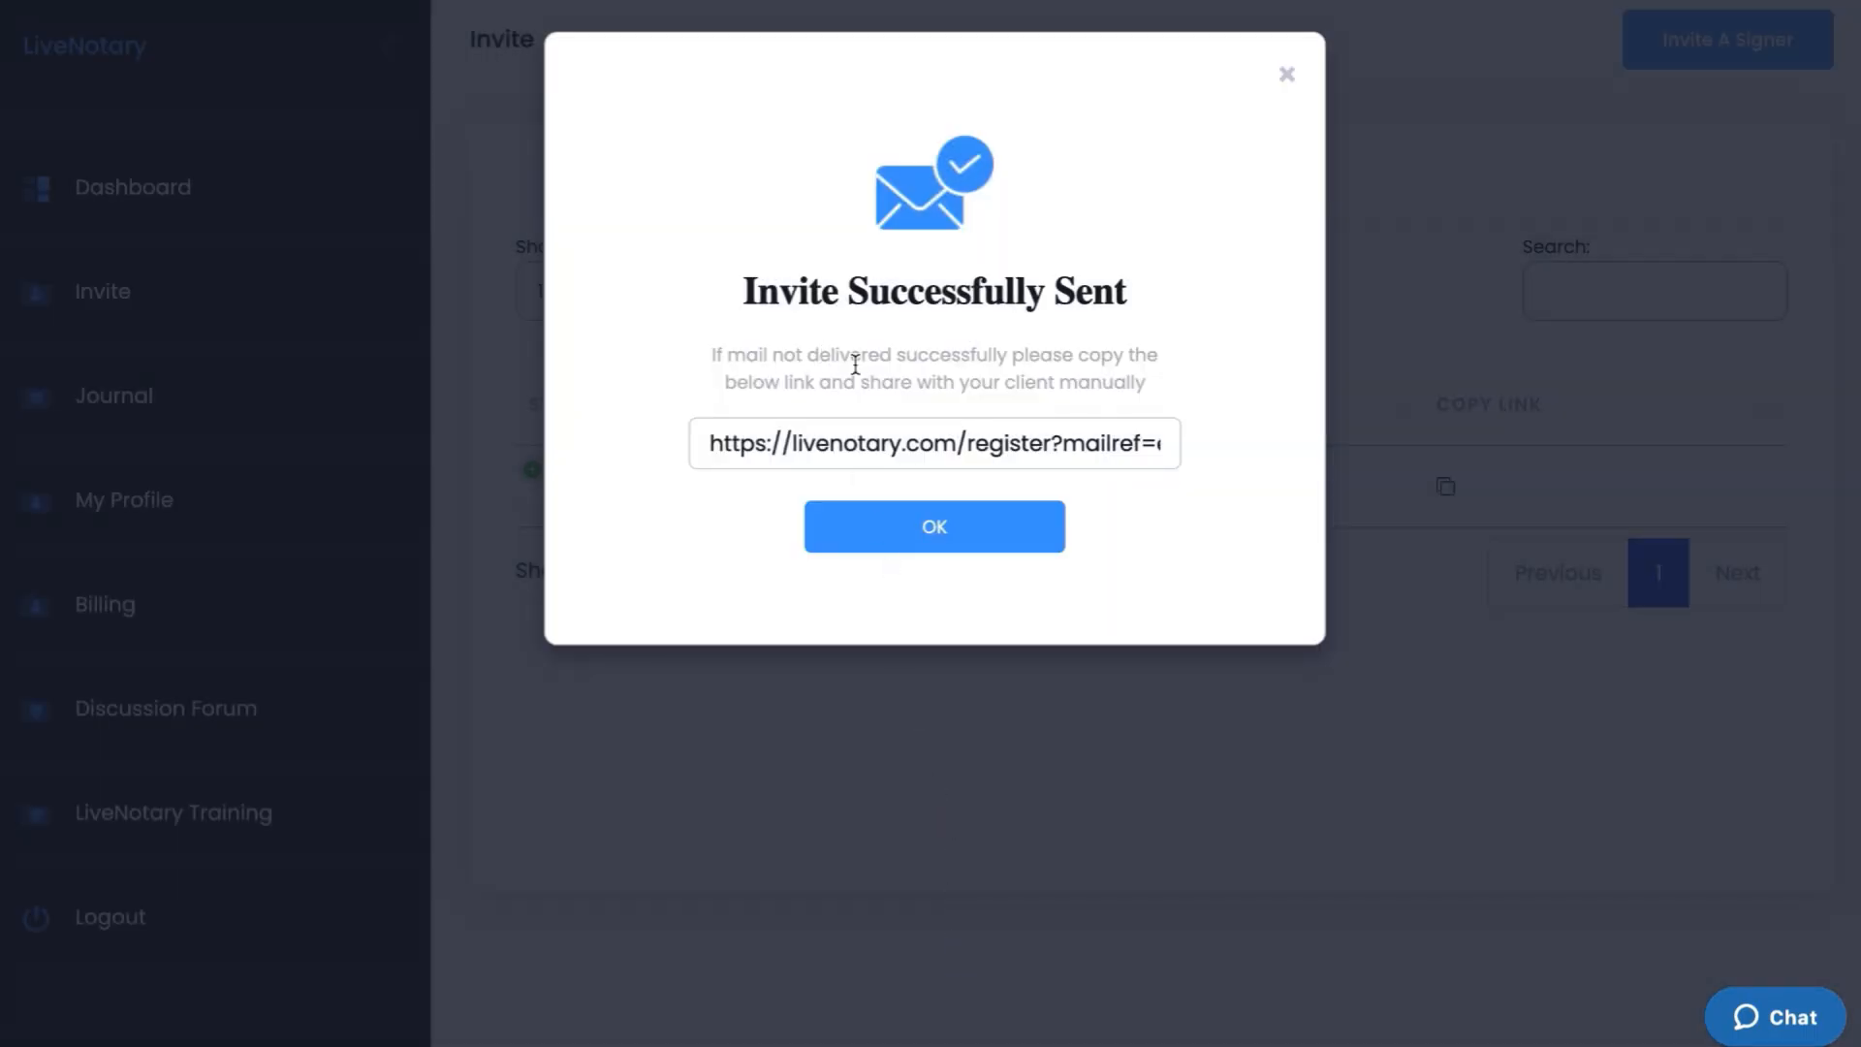
Select the shareable invite link and dismiss the invite-sent confirmation
{"action": "triple_click", "coordinate": [1012, 455]}
{"action": "left_click", "coordinate": [976, 536]}
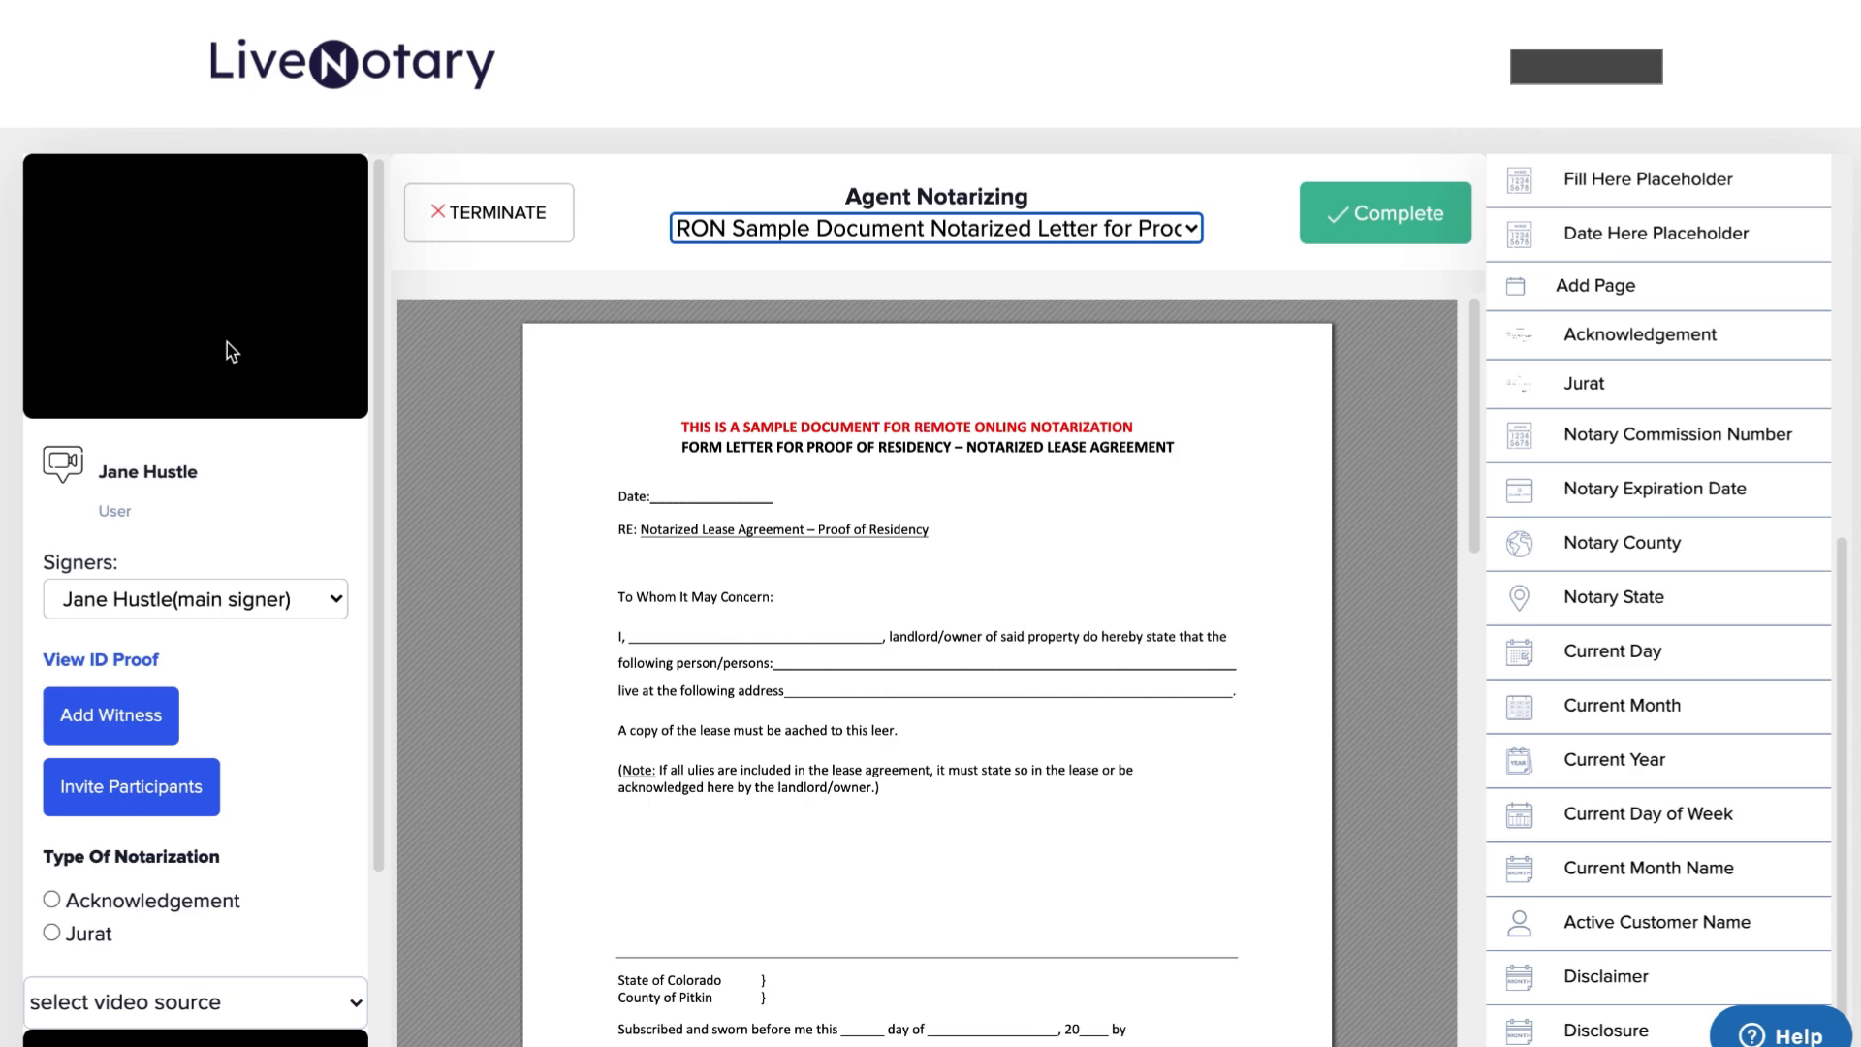
{"action": "scroll", "coordinate": [227, 341], "scroll_direction": "down", "scroll_amount": 3}
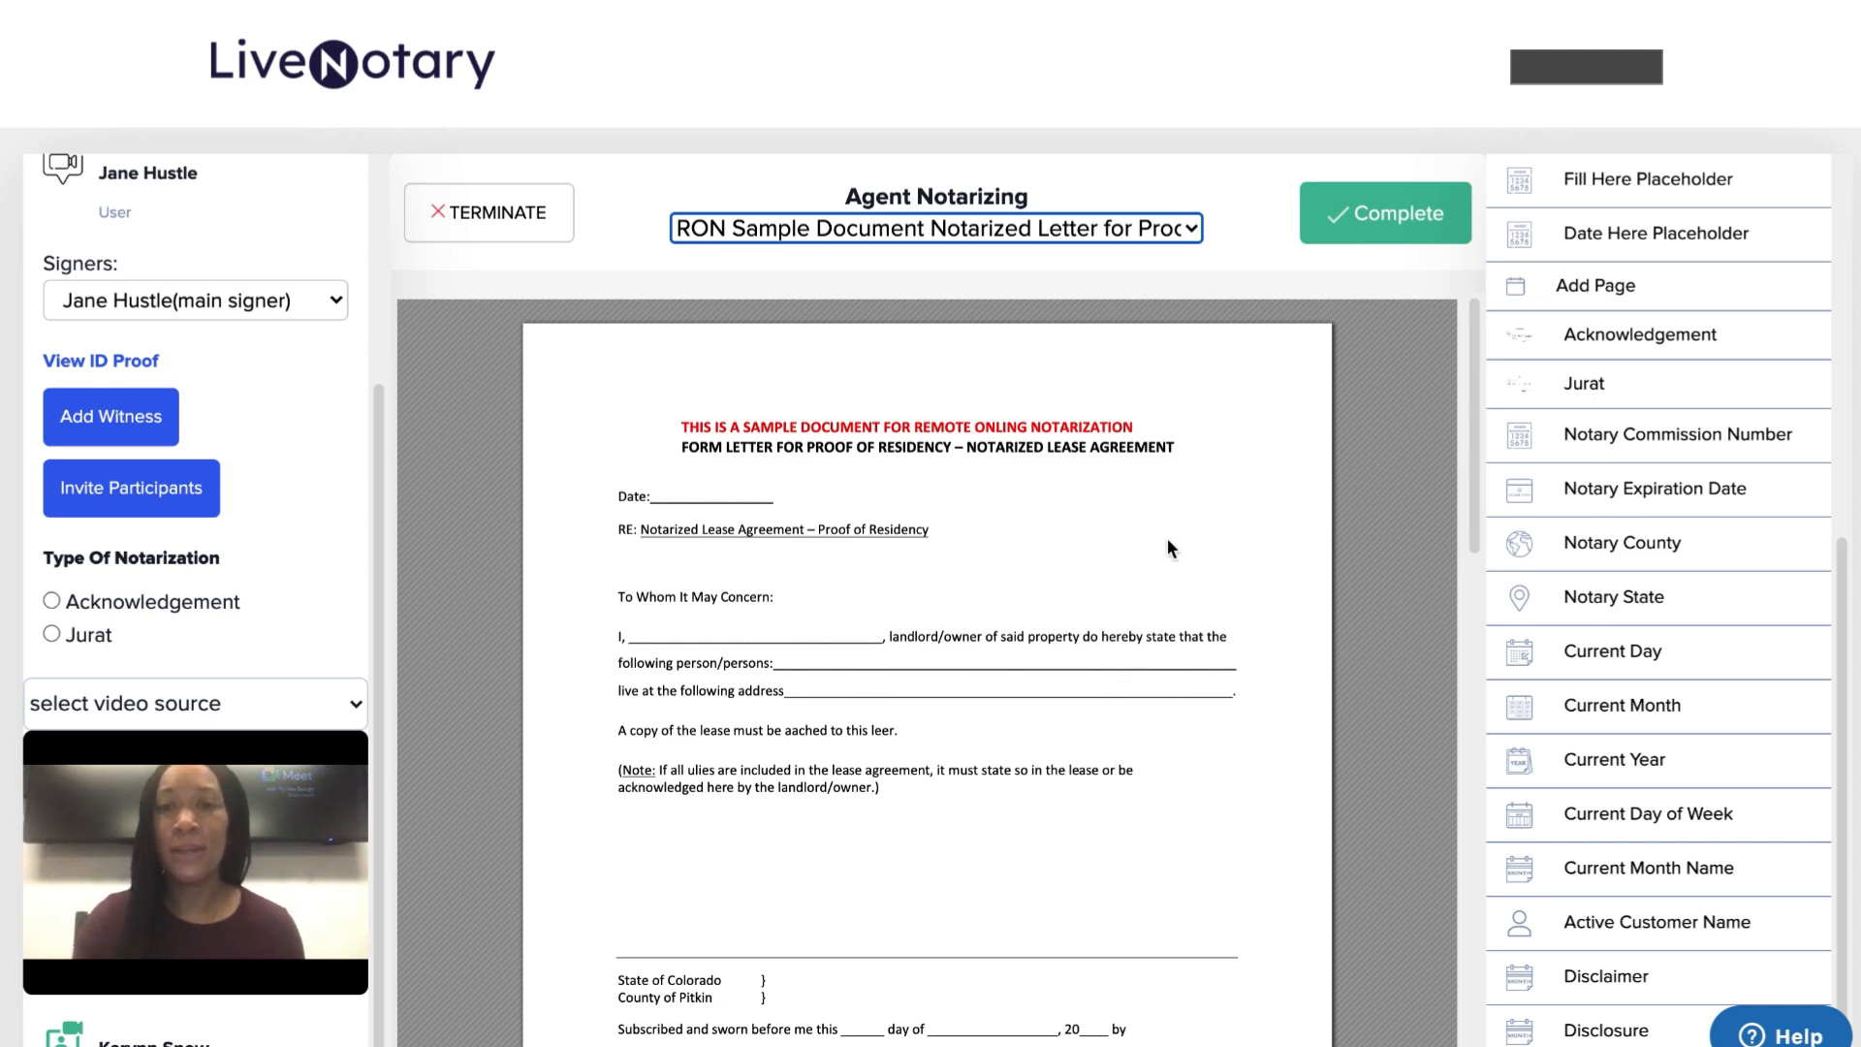
{"action": "left_click", "coordinate": [1188, 229]}
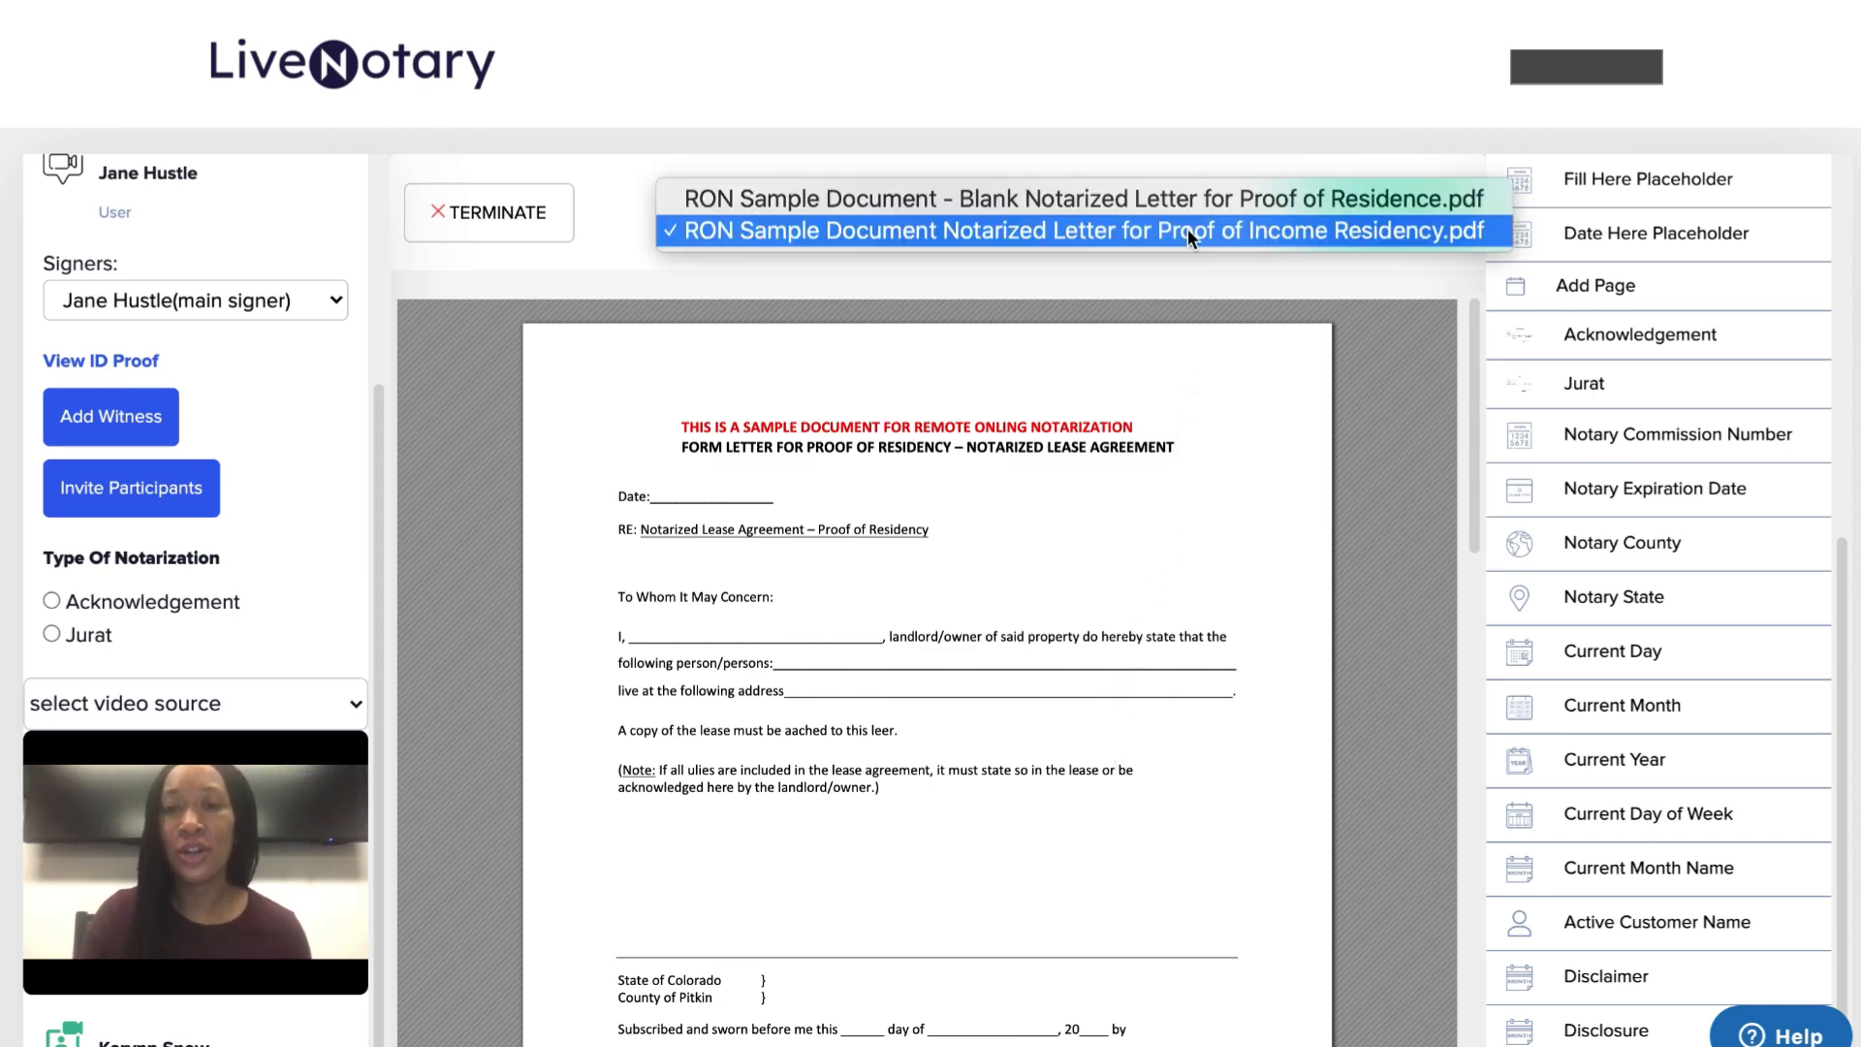
{"action": "left_click", "coordinate": [1173, 205]}
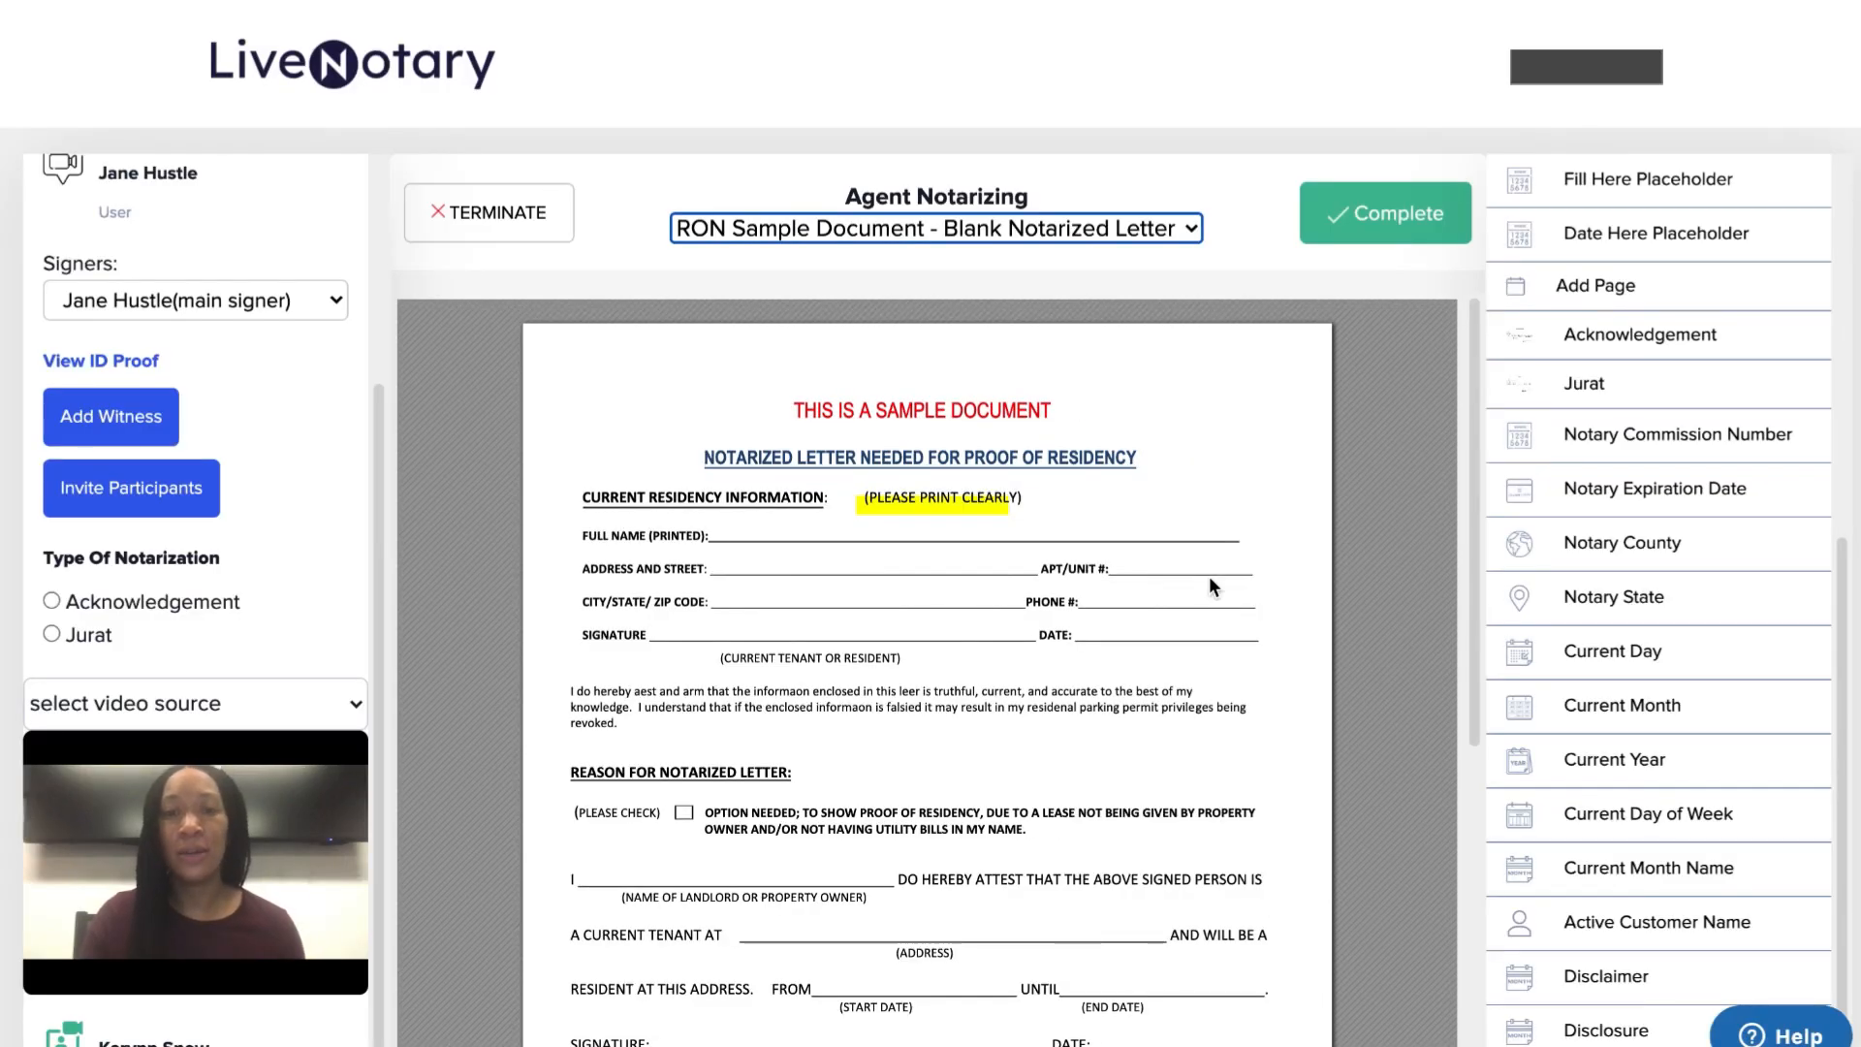
{"action": "scroll", "coordinate": [1207, 582], "scroll_direction": "down", "scroll_amount": 1}
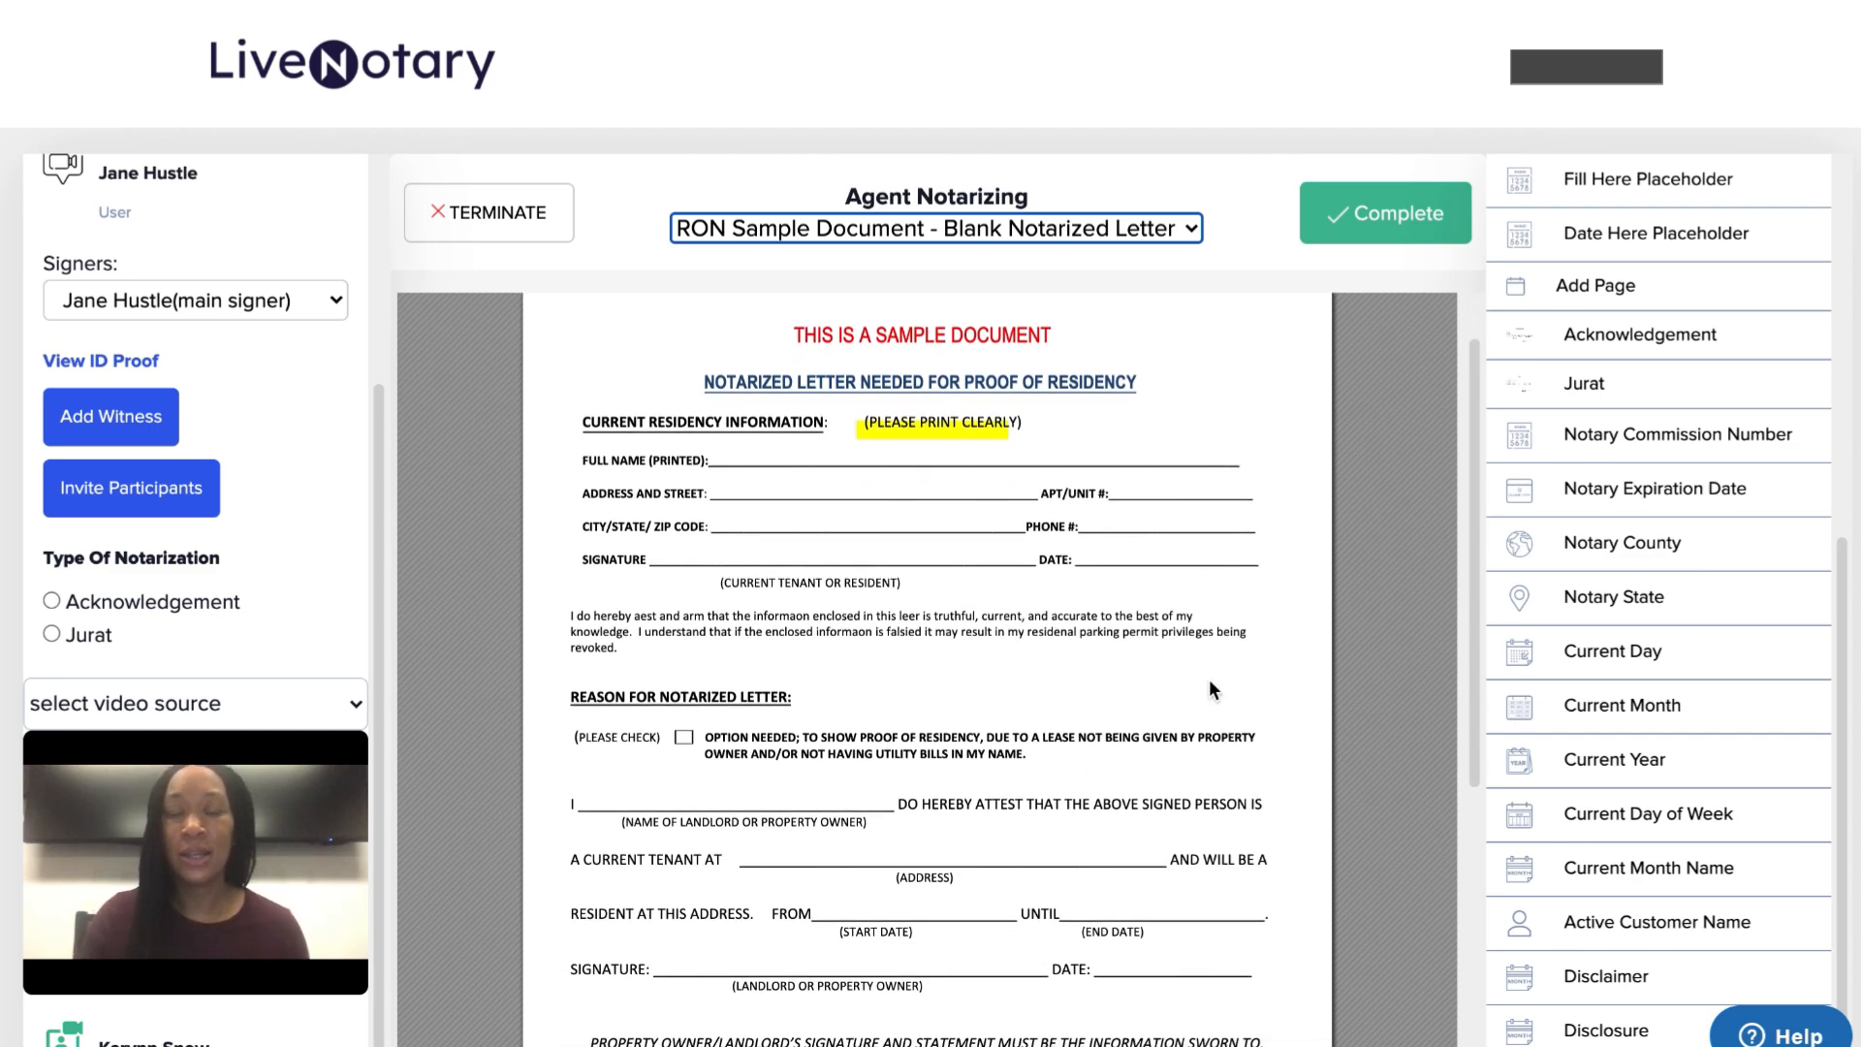
{"action": "scroll", "coordinate": [1207, 688], "scroll_direction": "up", "scroll_amount": 1}
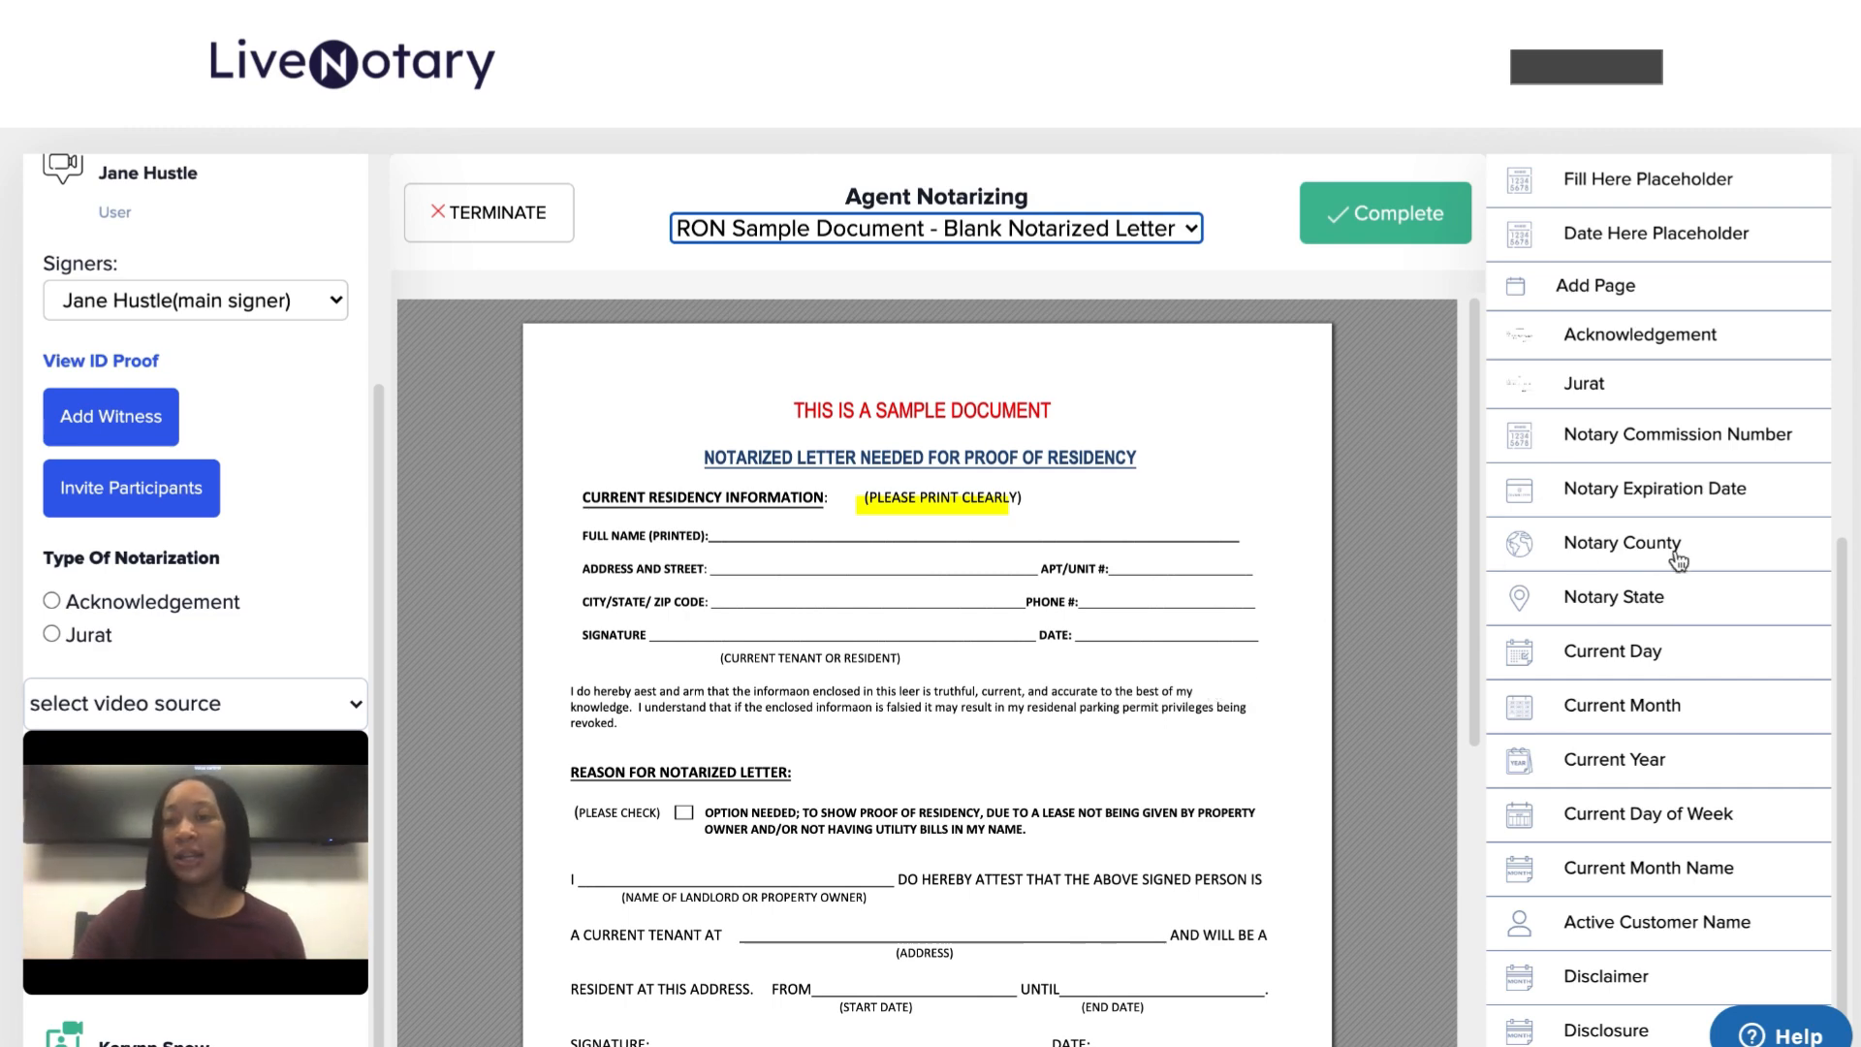
{"action": "scroll", "coordinate": [1697, 556], "scroll_direction": "up", "scroll_amount": 7}
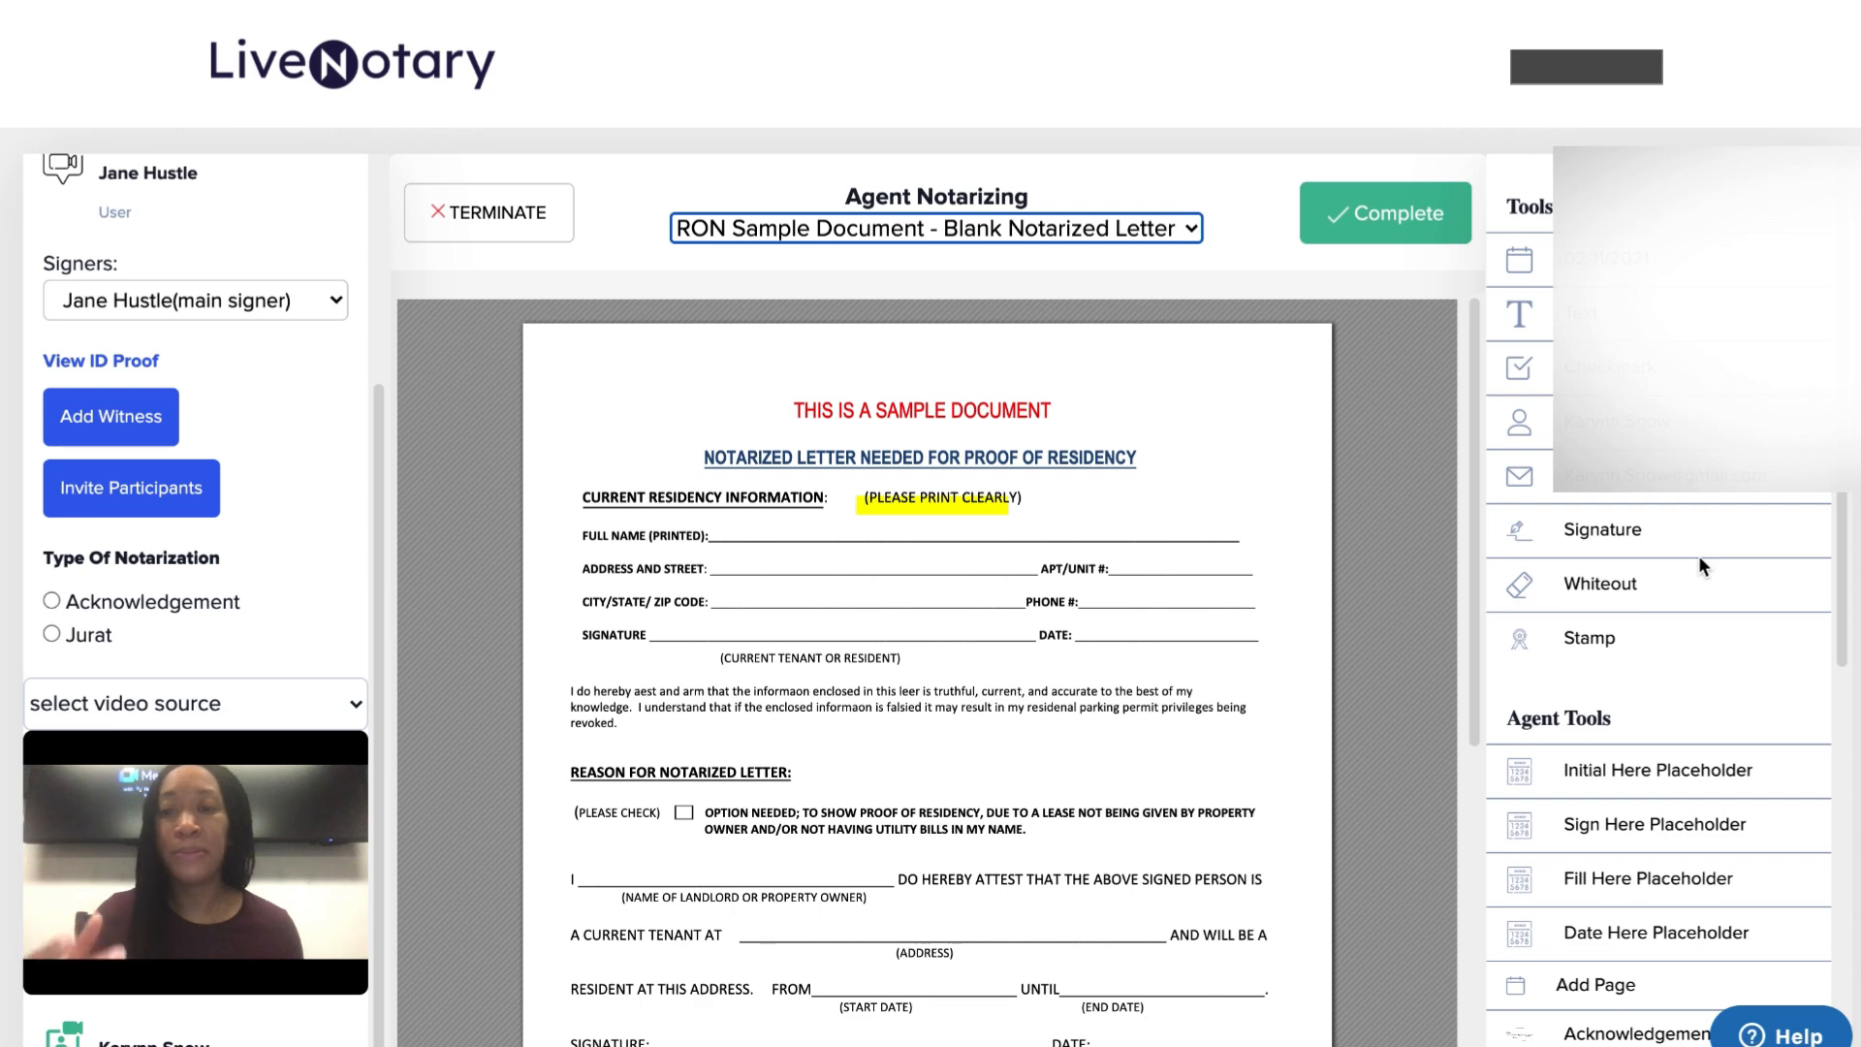
Place a signature on the city/state line, a date on the phone line and a fill-in text box on the residency line
{"action": "scroll", "coordinate": [1699, 559], "scroll_direction": "down", "scroll_amount": 1}
{"action": "scroll", "coordinate": [1697, 555], "scroll_direction": "down", "scroll_amount": 4}
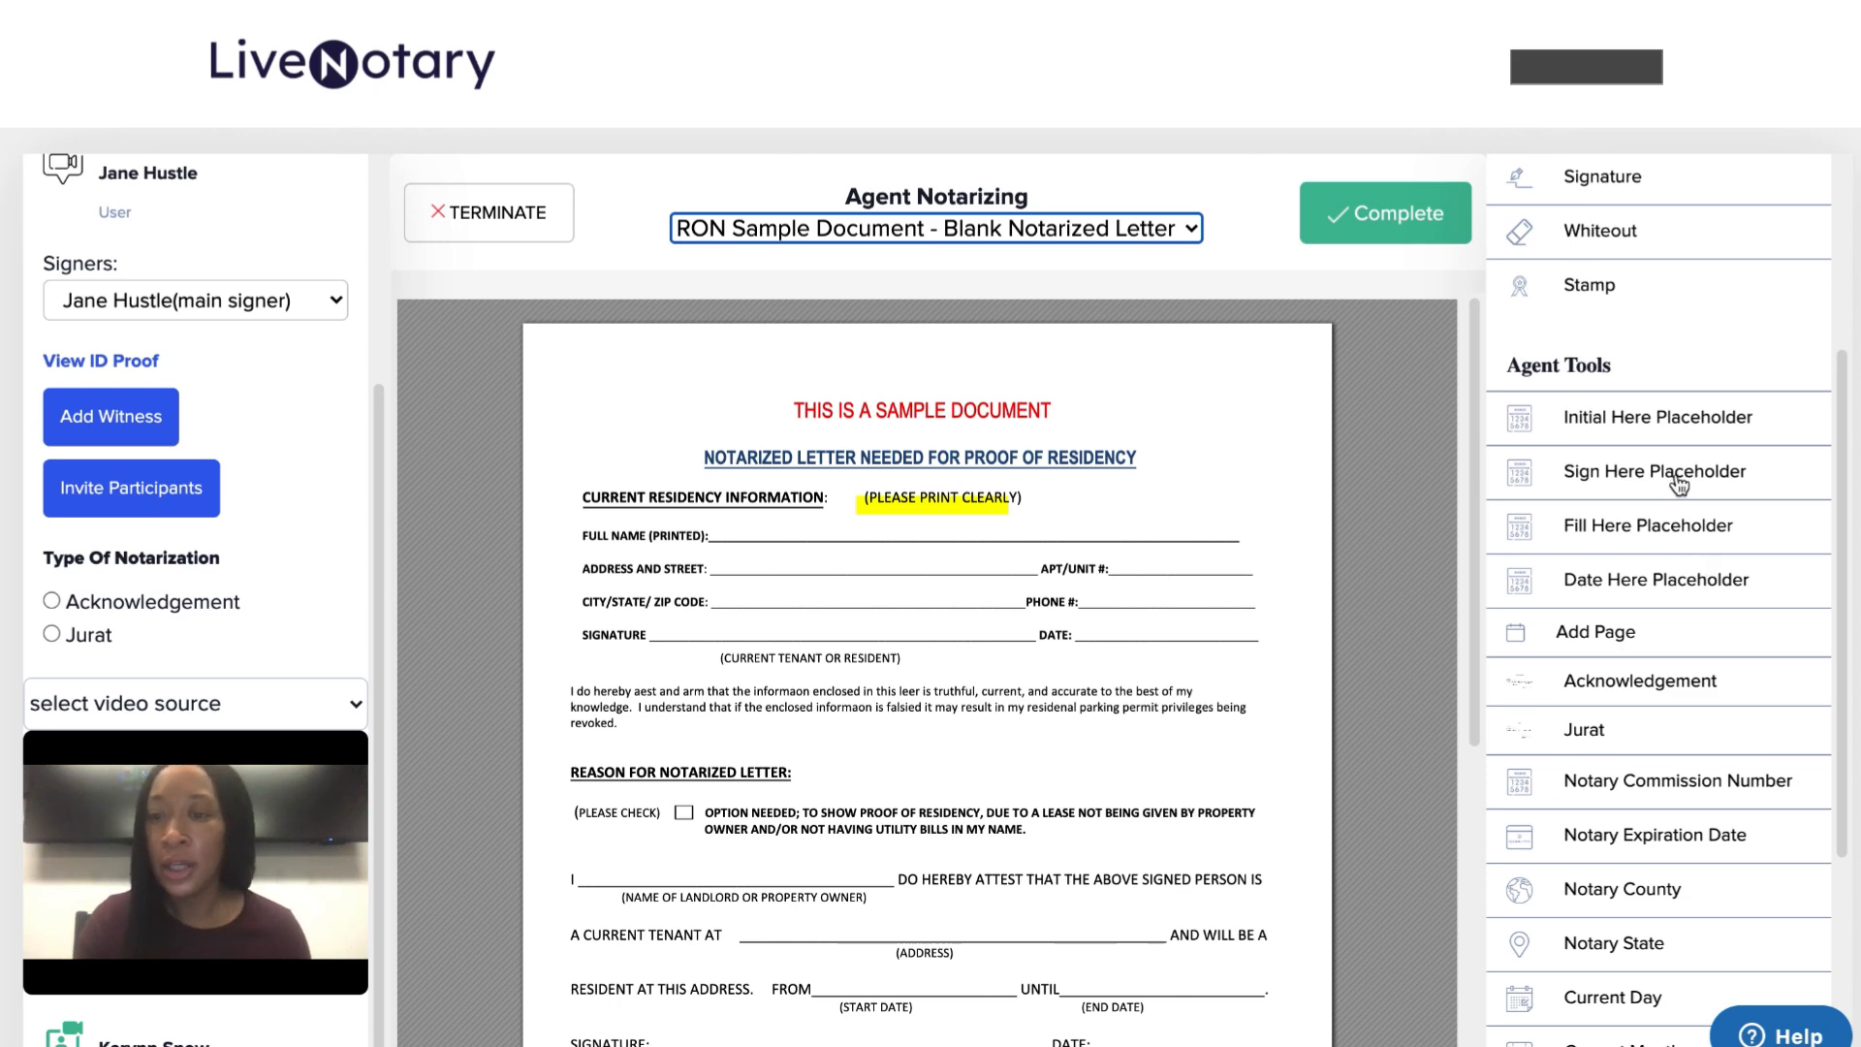
{"action": "mouse_move", "coordinate": [1679, 485]}
{"action": "left_mouse_down"}
{"action": "mouse_move", "coordinate": [754, 624]}
{"action": "mouse_move", "coordinate": [665, 618]}
{"action": "left_mouse_up"}
{"action": "left_click_drag", "start_coordinate": [1724, 581], "coordinate": [1111, 618]}
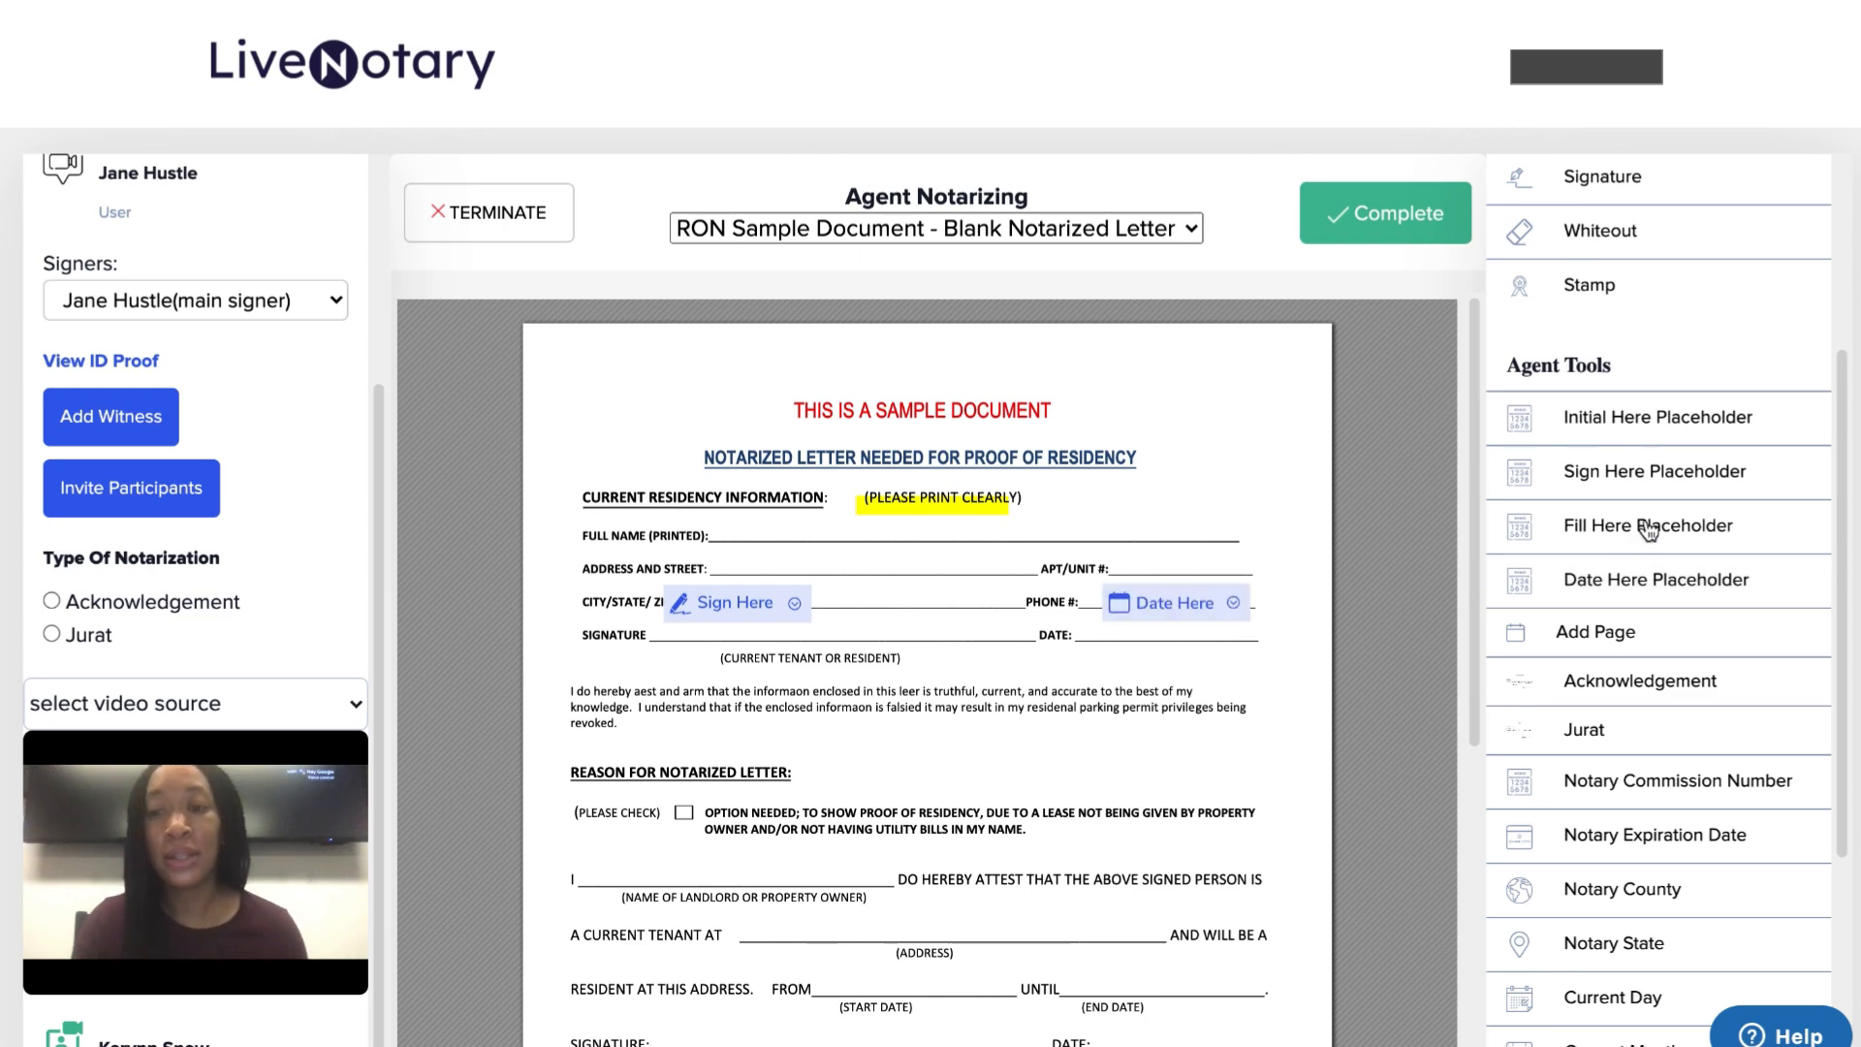
{"action": "left_click_drag", "start_coordinate": [901, 523], "coordinate": [715, 509]}
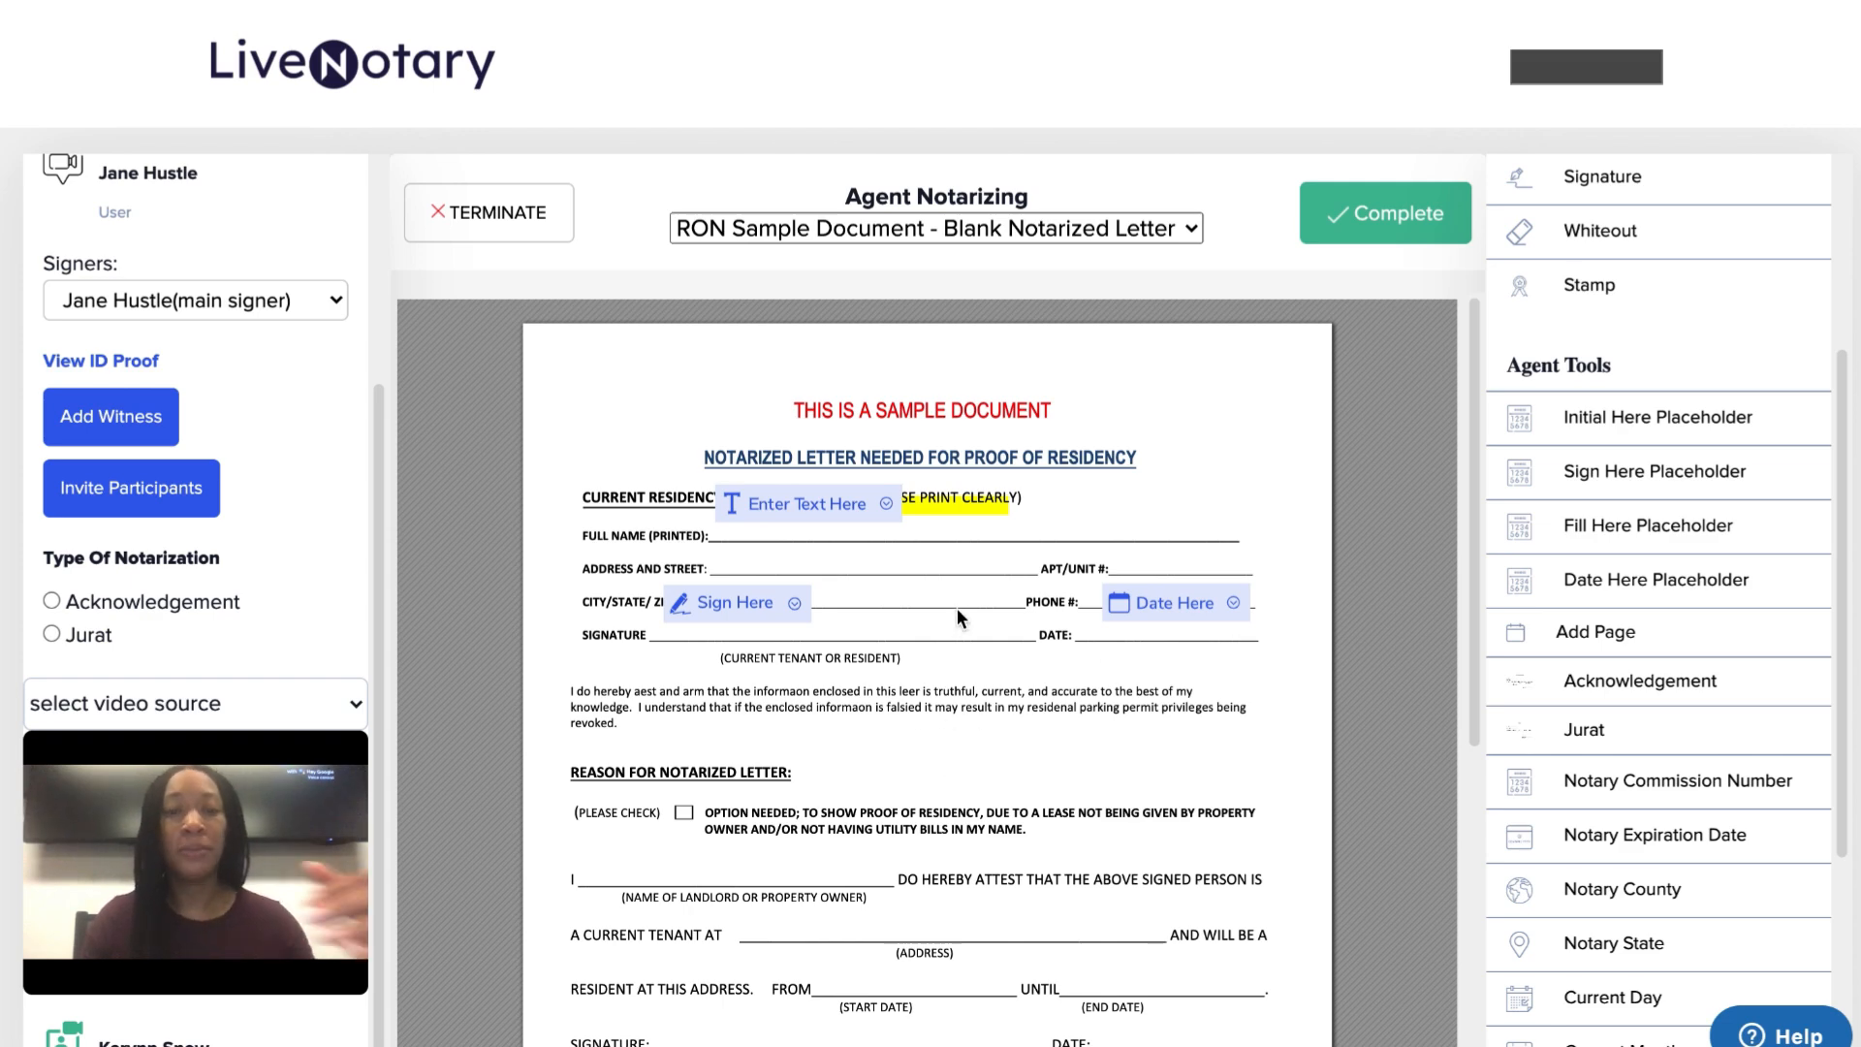
{"action": "scroll", "coordinate": [1108, 433], "scroll_direction": "down", "scroll_amount": 1}
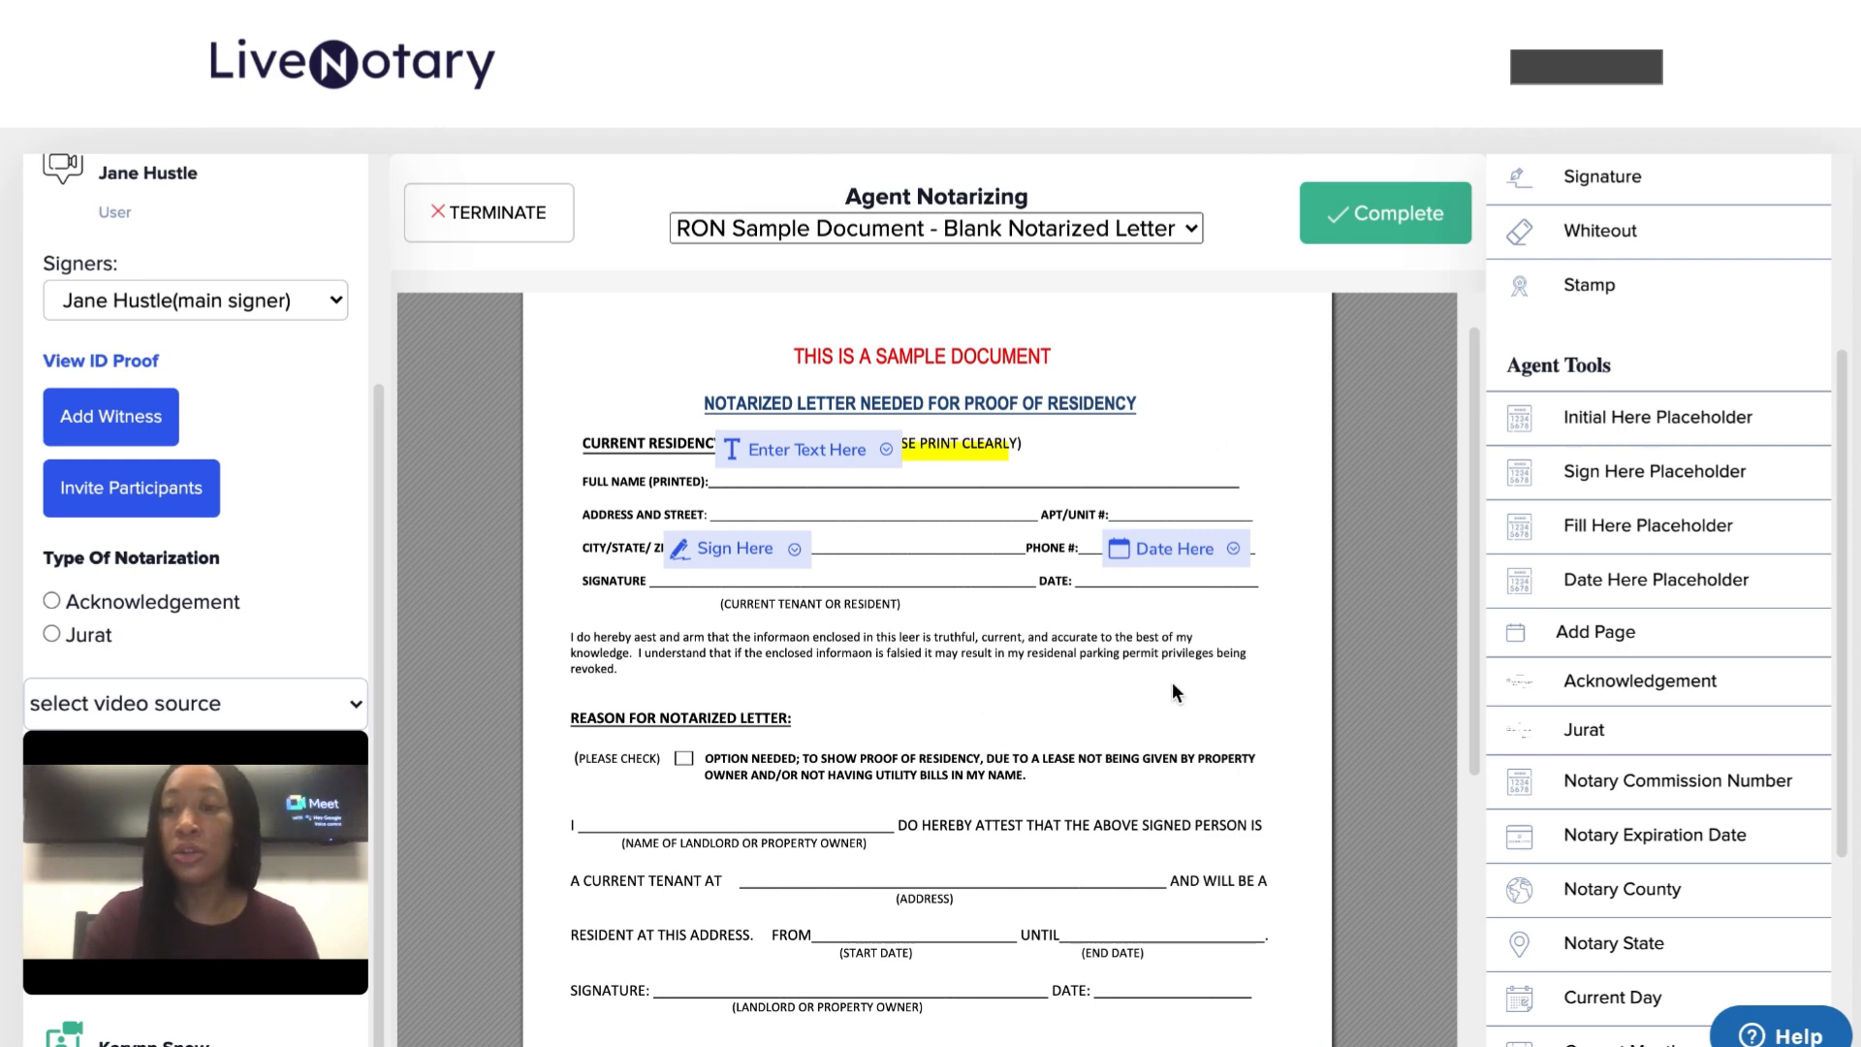
{"action": "scroll", "coordinate": [1155, 460], "scroll_direction": "down", "scroll_amount": 1}
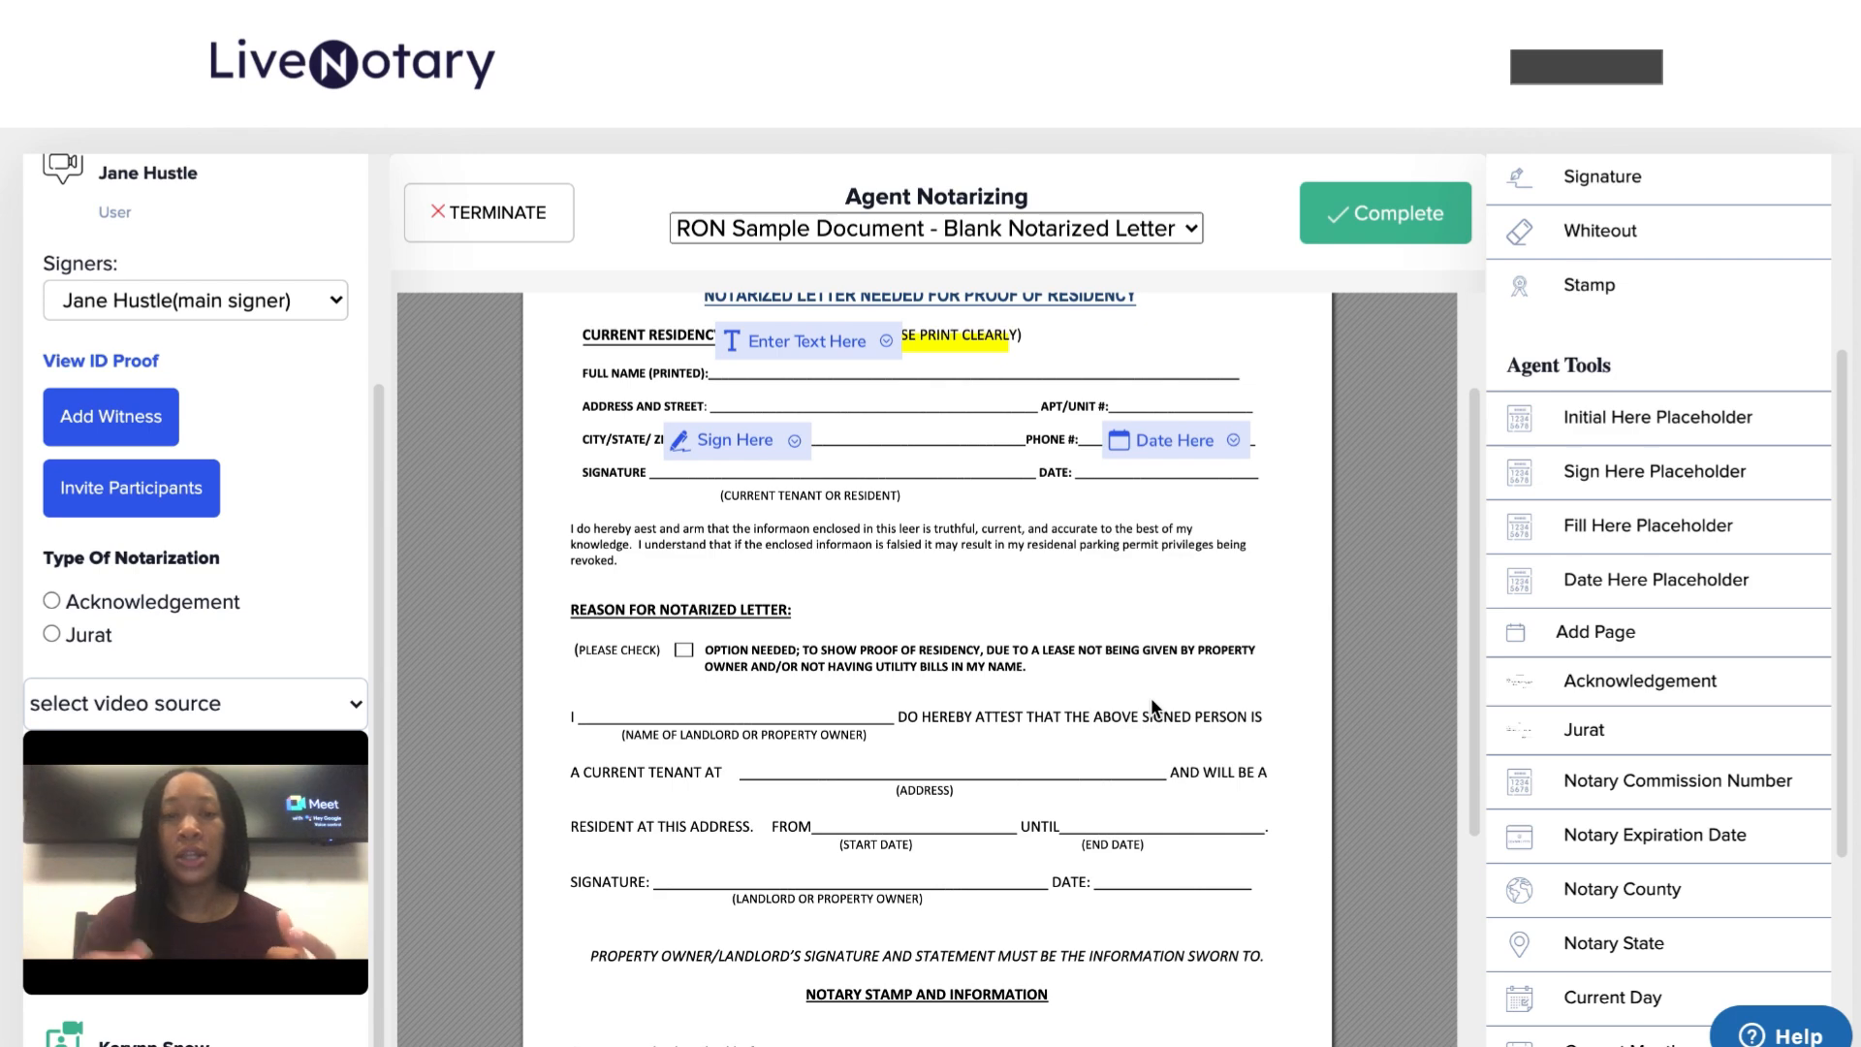
{"action": "scroll", "coordinate": [1151, 702], "scroll_direction": "down", "scroll_amount": 1}
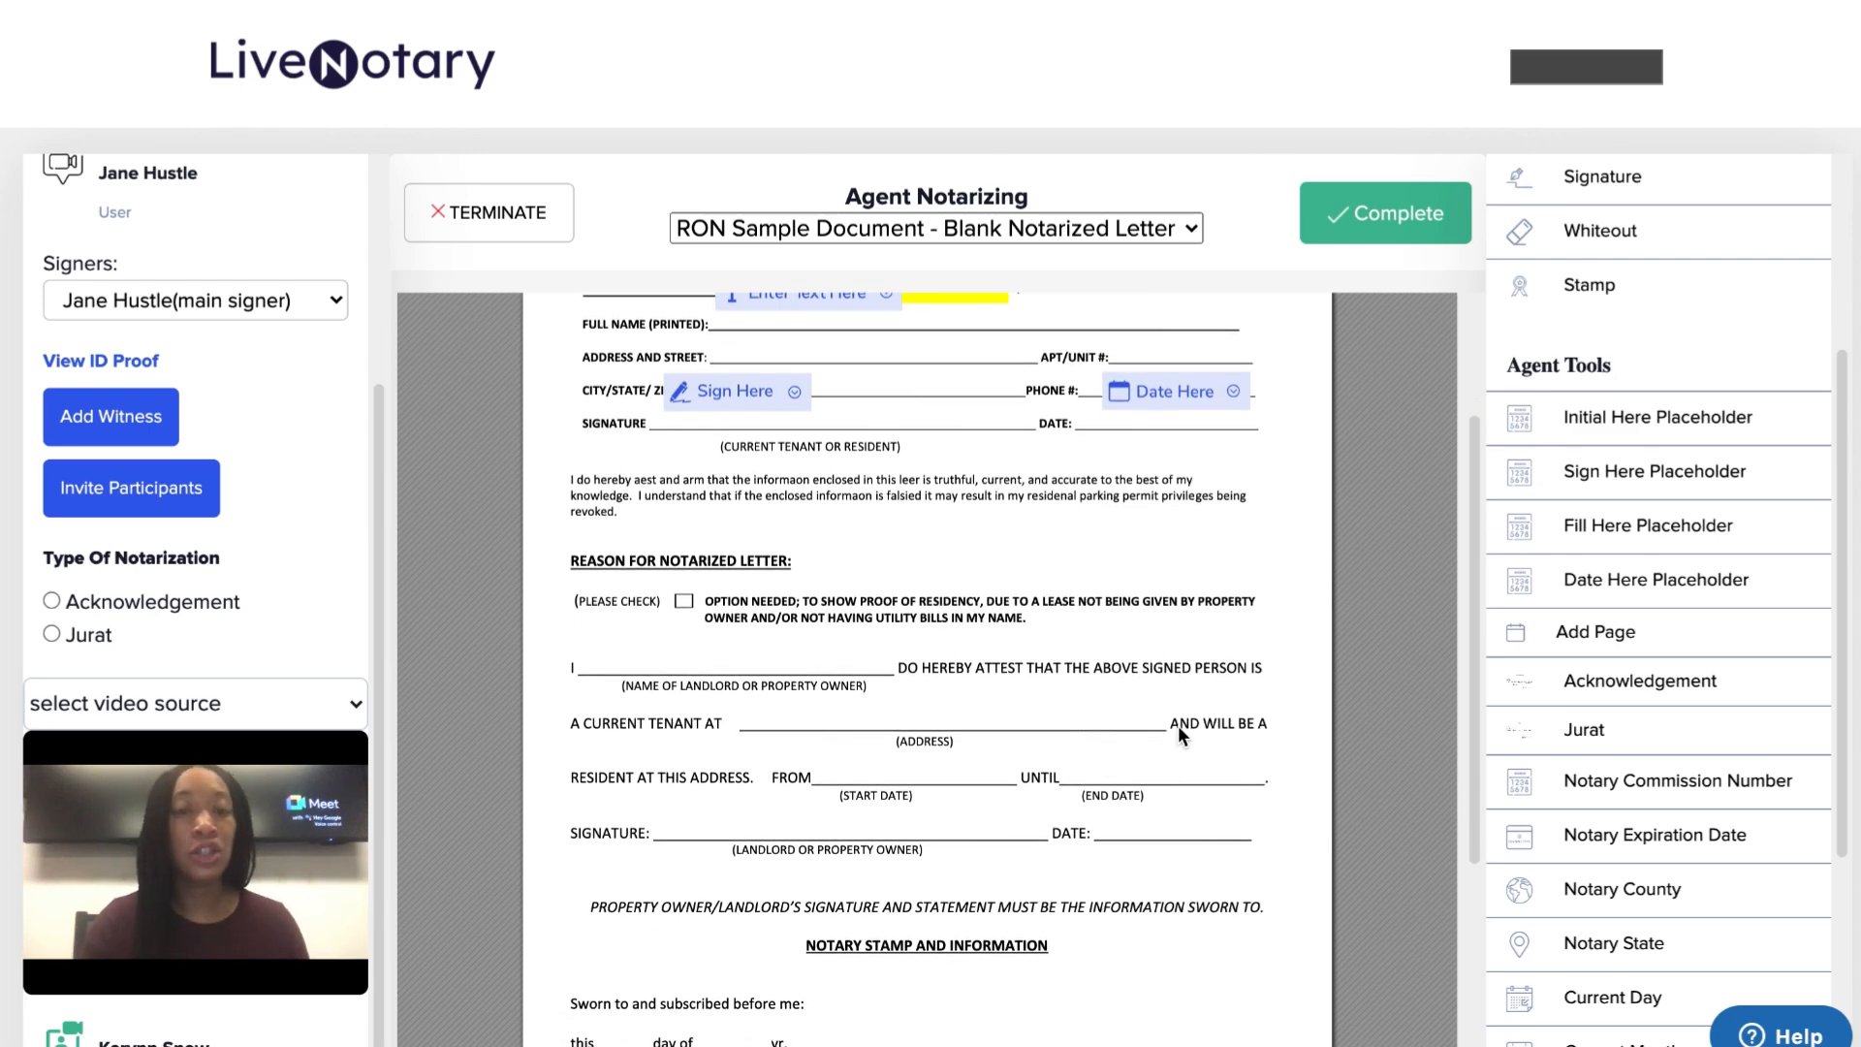
{"action": "scroll", "coordinate": [1178, 725], "scroll_direction": "down", "scroll_amount": 1}
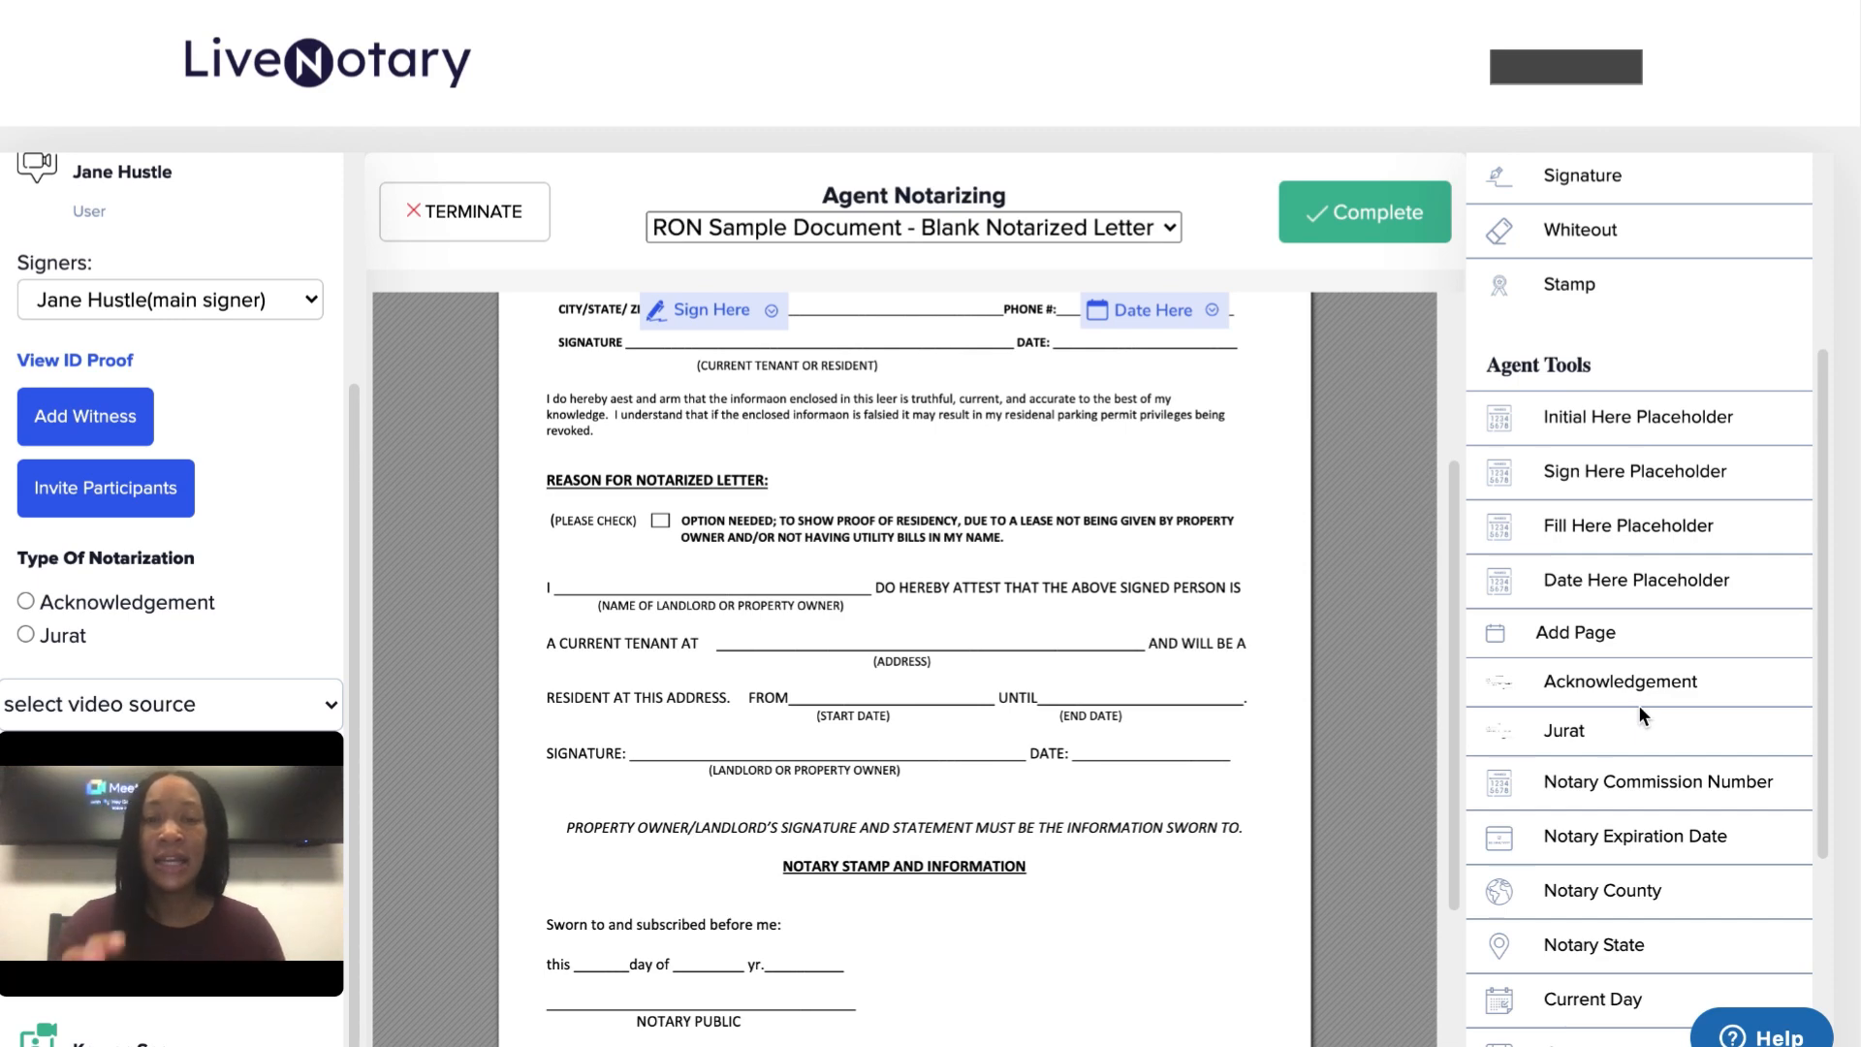
Complete the session and set the Platform Fee to 10
{"action": "left_click", "coordinate": [1395, 226]}
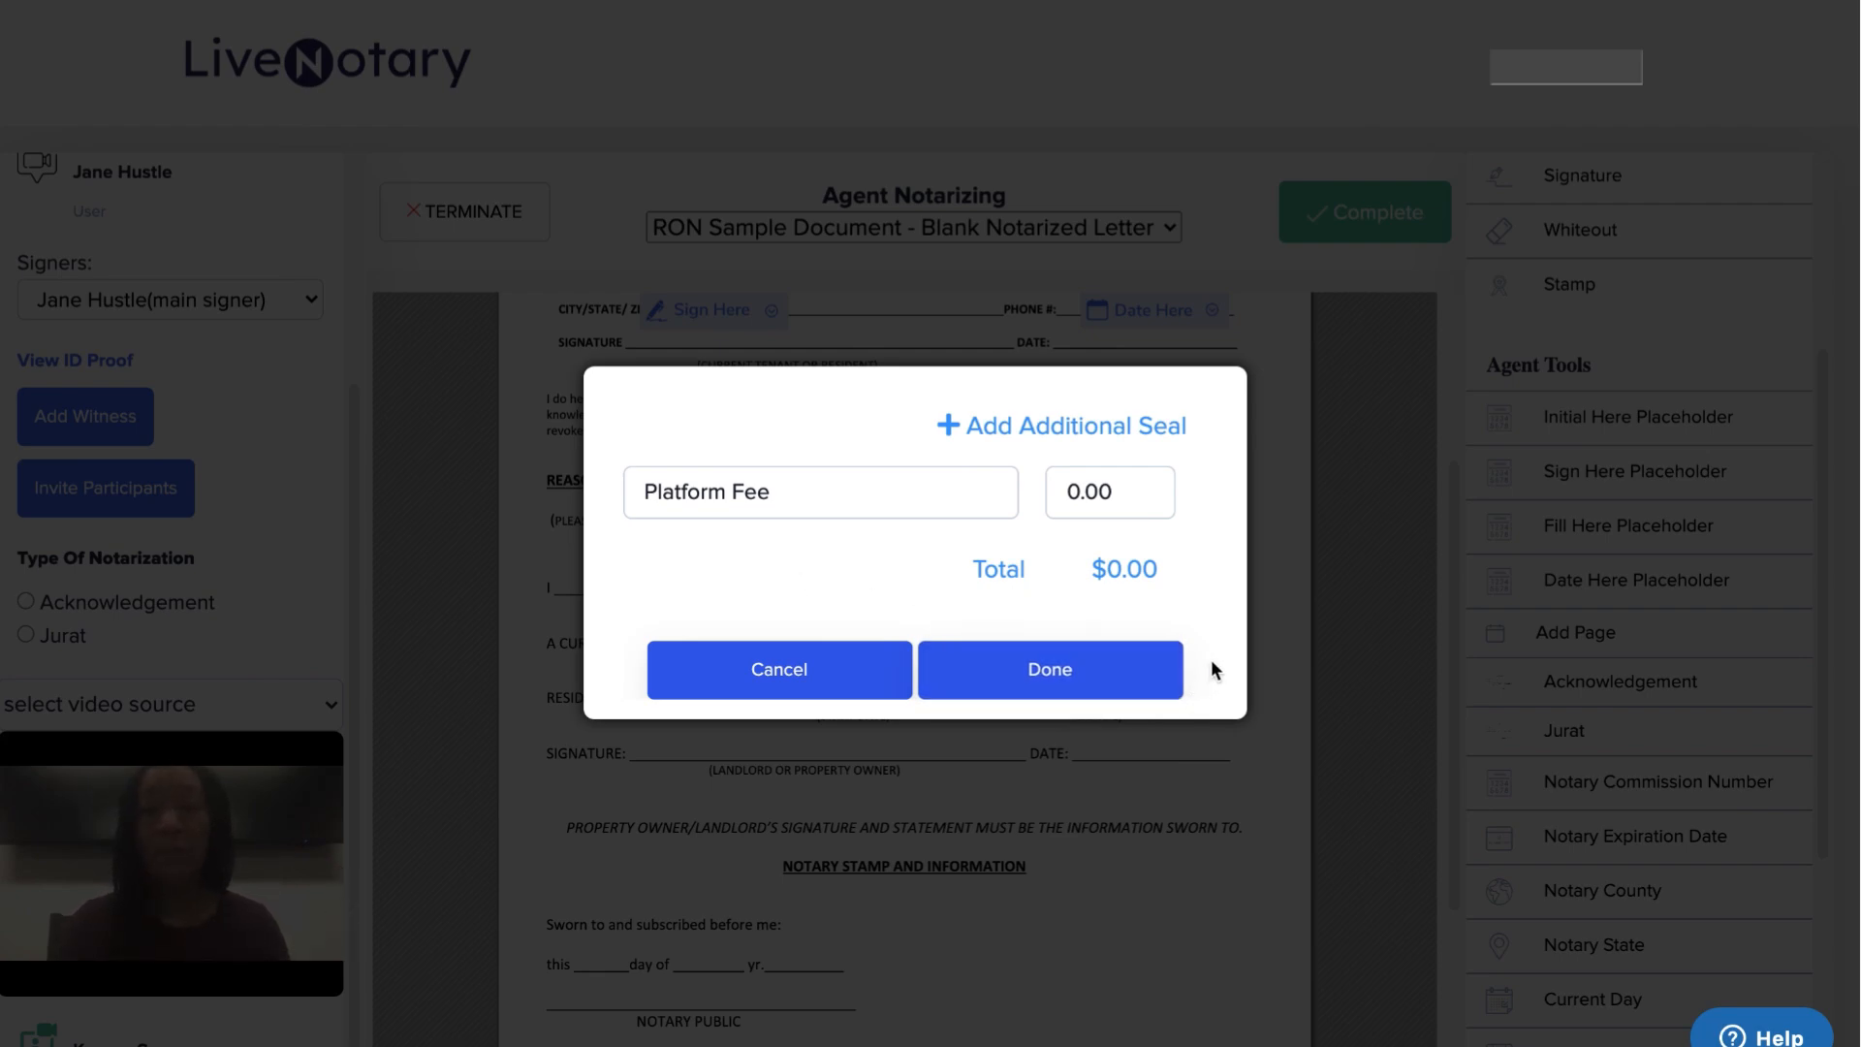
{"action": "left_click", "coordinate": [1079, 491]}
{"action": "key", "text": "BackSpace"}
{"action": "type", "text": "10"}
Add a 25.00 WA Notary fee line and an Additional Seal line
{"action": "left_click", "coordinate": [1108, 427]}
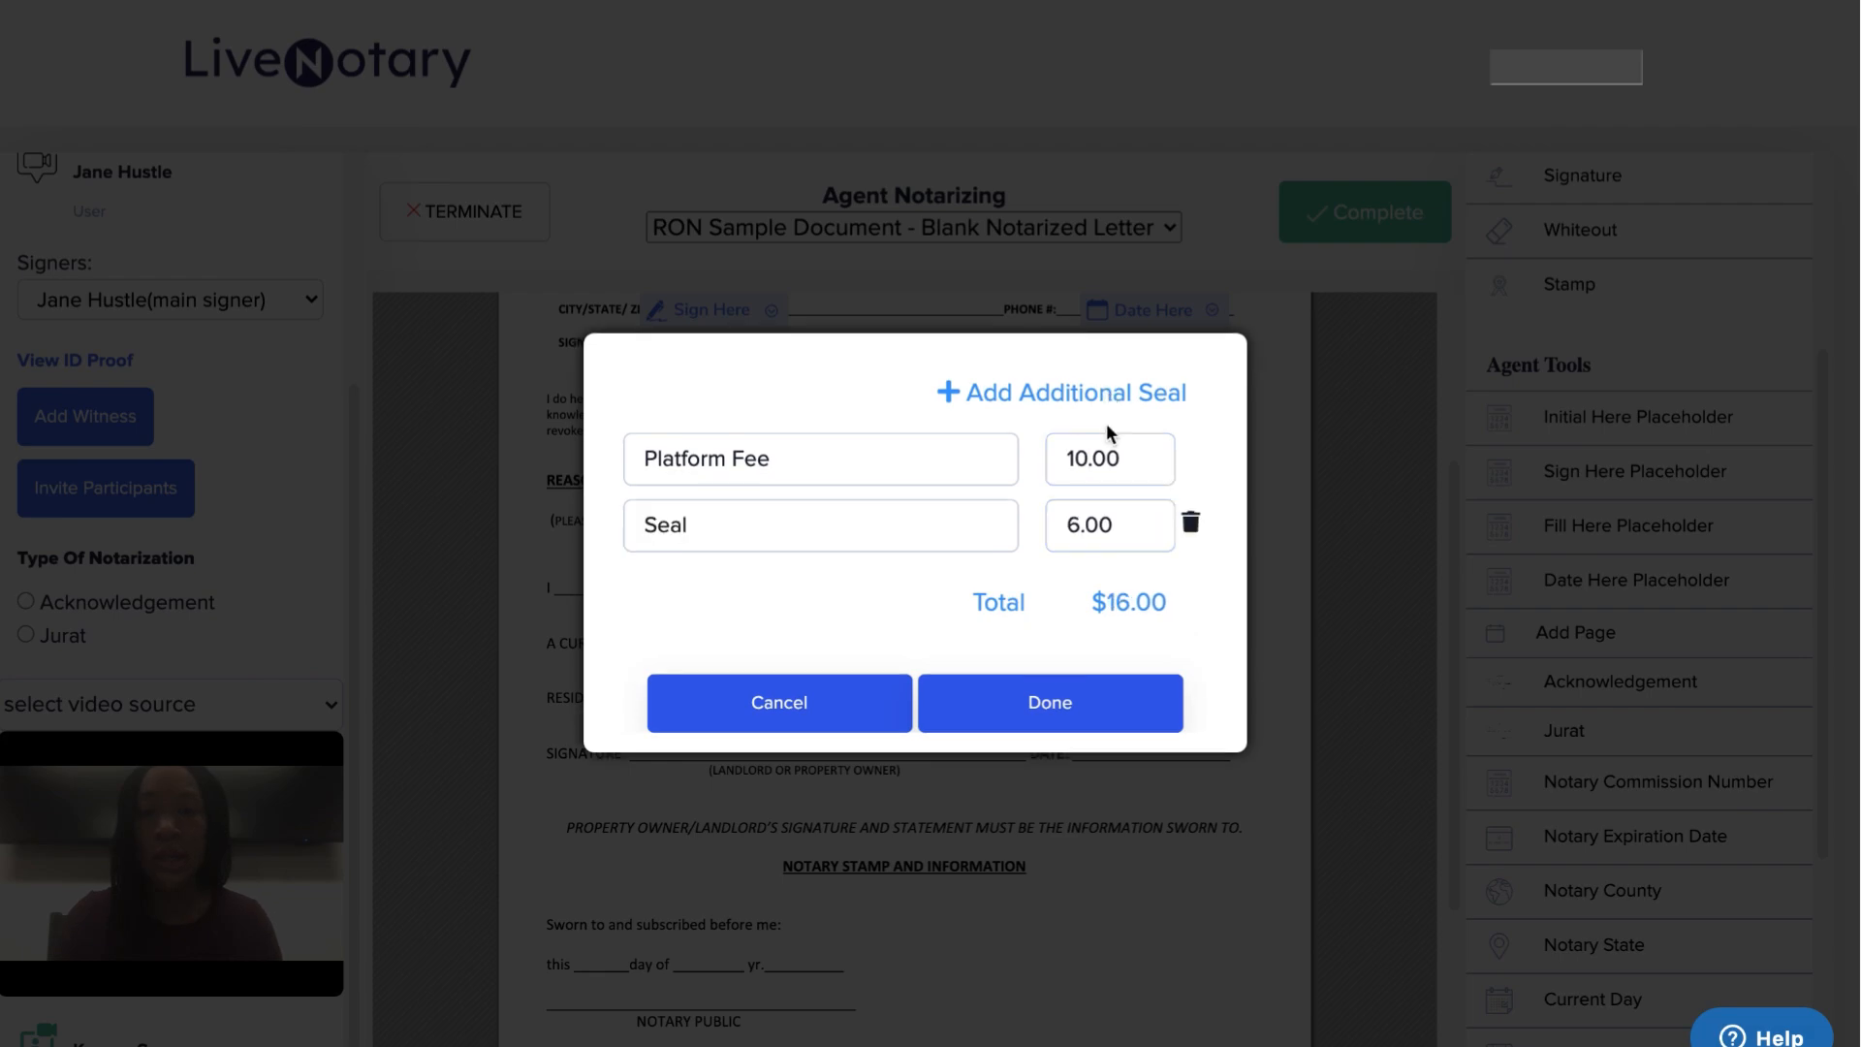
{"action": "double_click", "coordinate": [719, 525]}
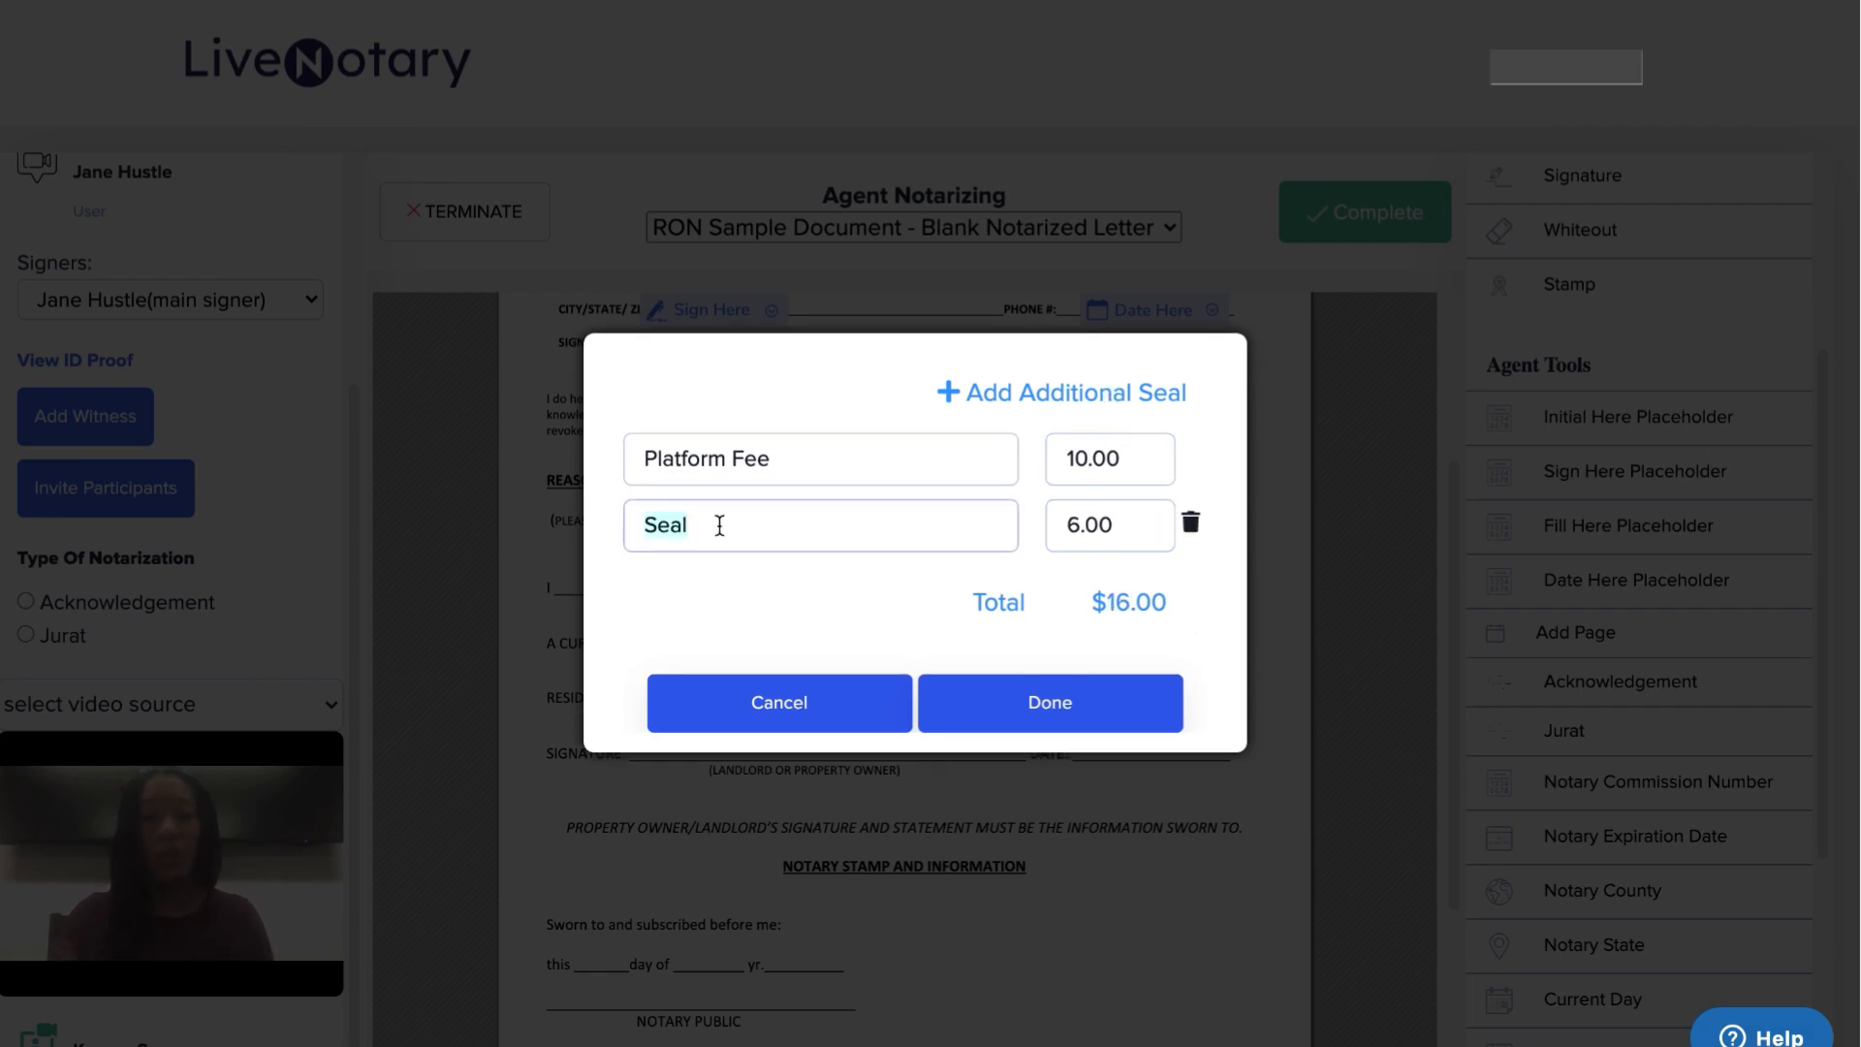
{"action": "type", "text": "WA "}
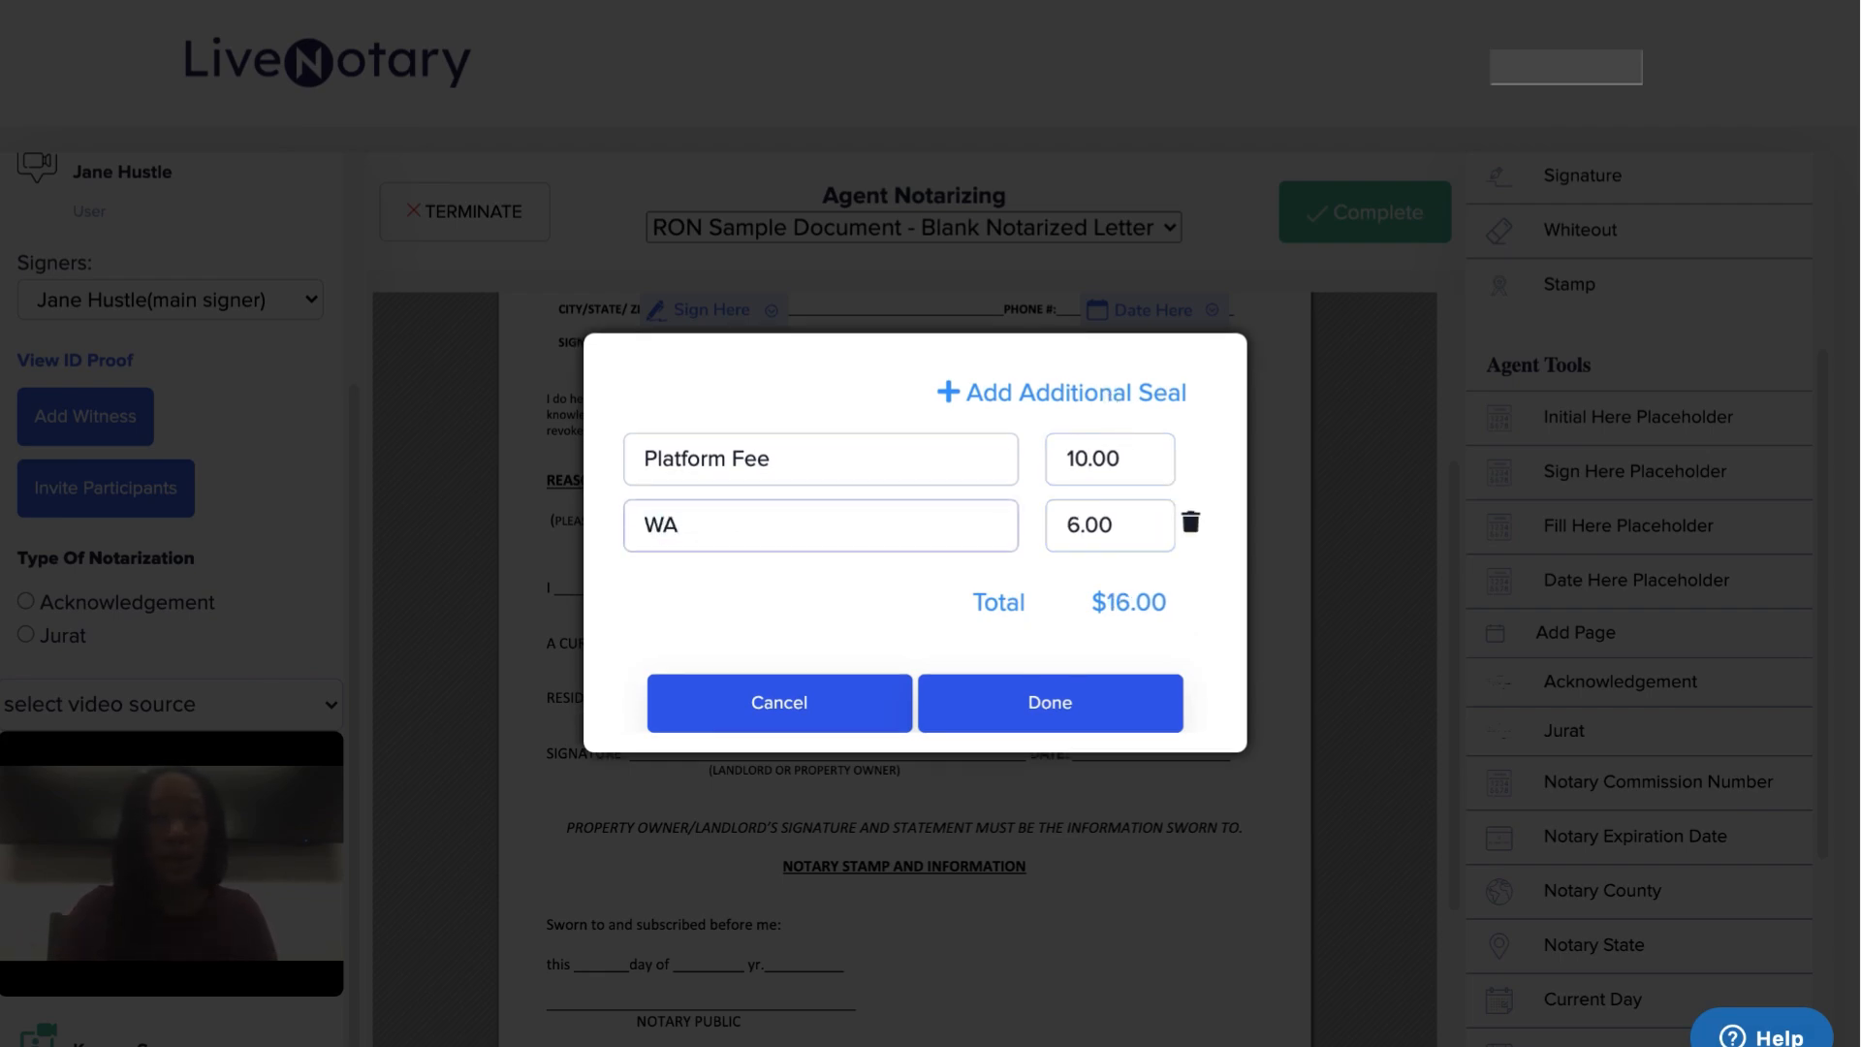
{"action": "type", "text": "Notary fee"}
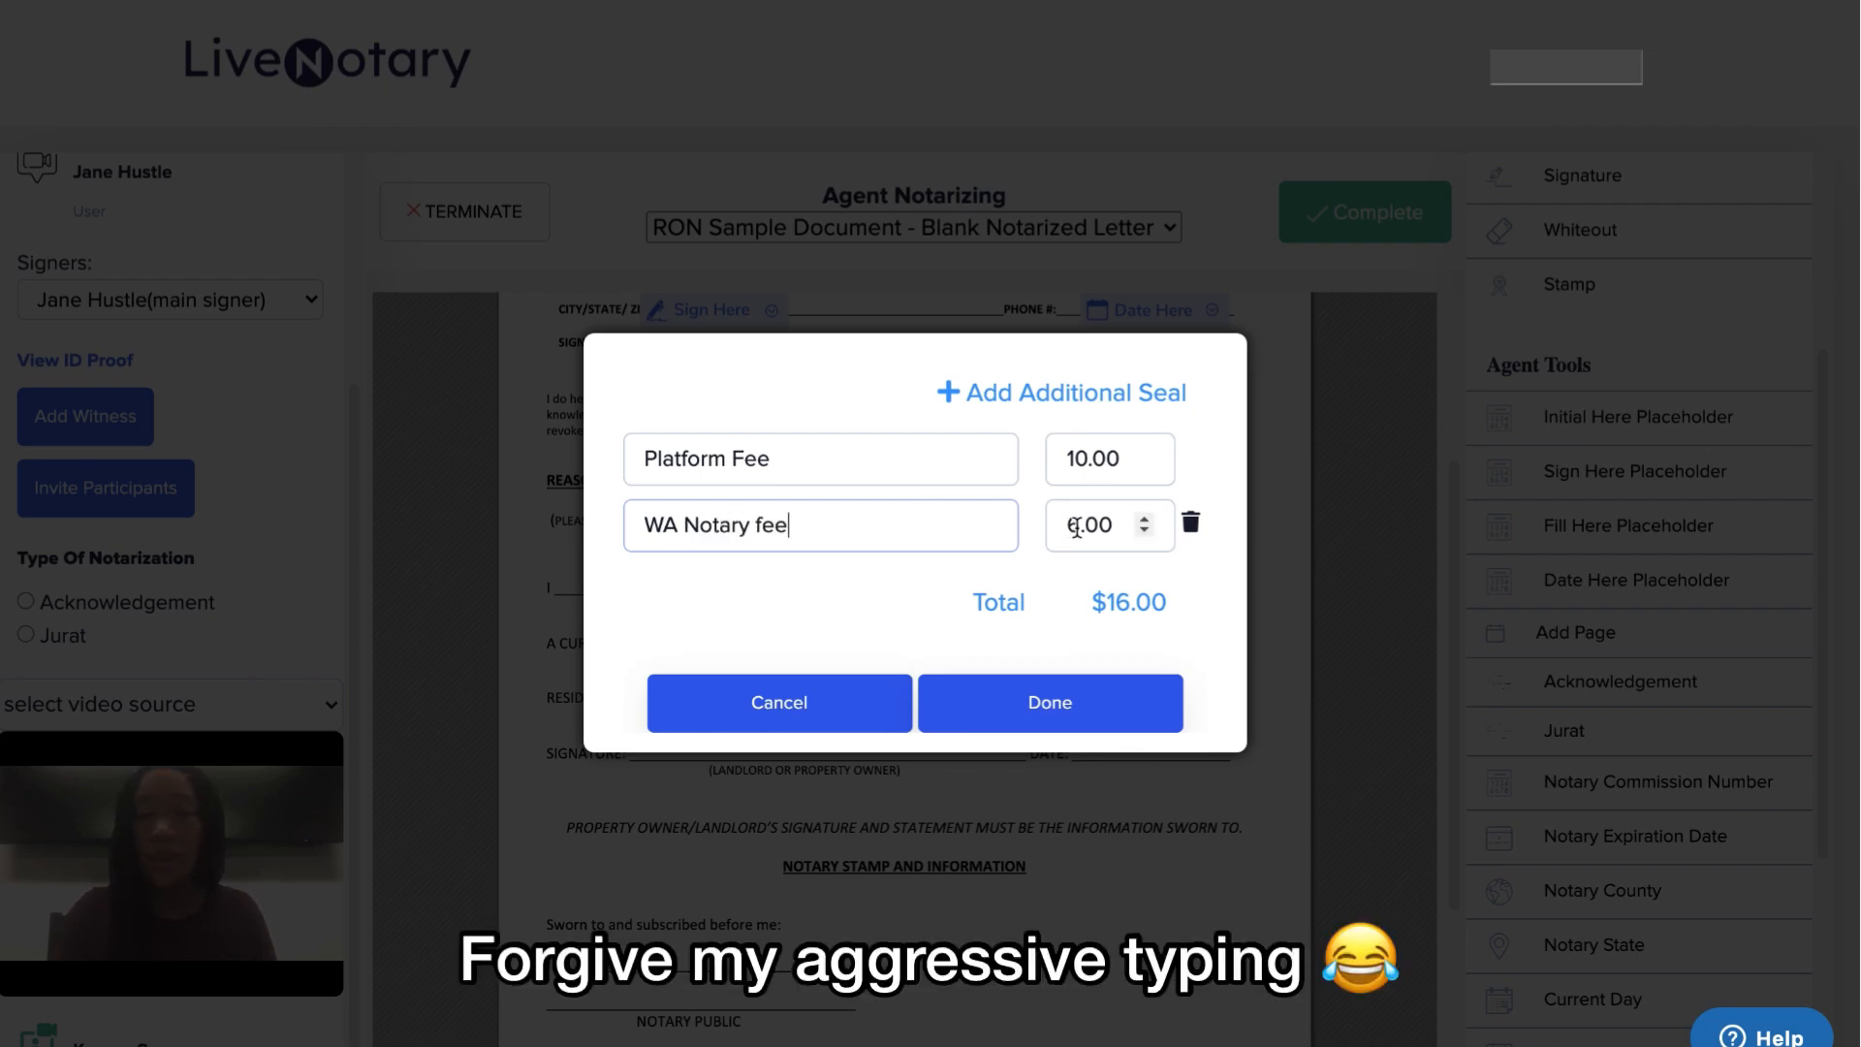
{"action": "key", "text": "BackSpace"}
{"action": "type", "text": "25"}
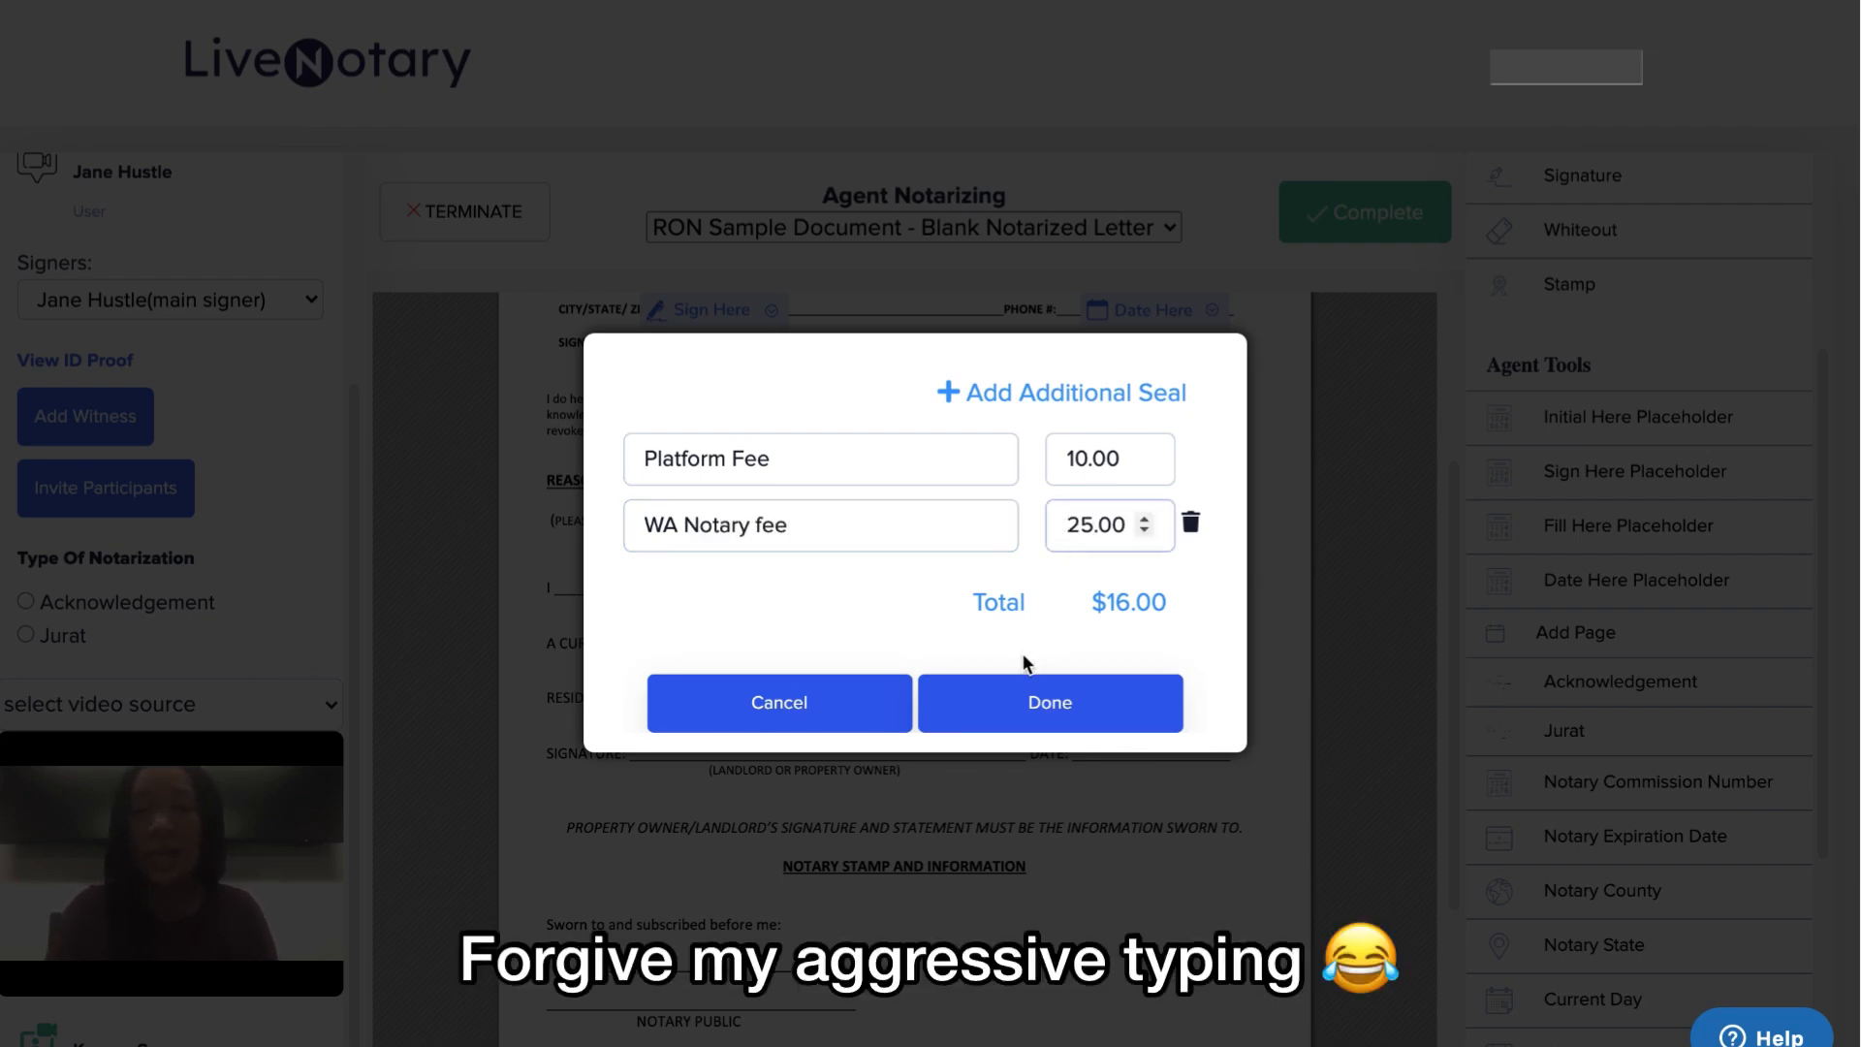
{"action": "left_click", "coordinate": [1113, 395]}
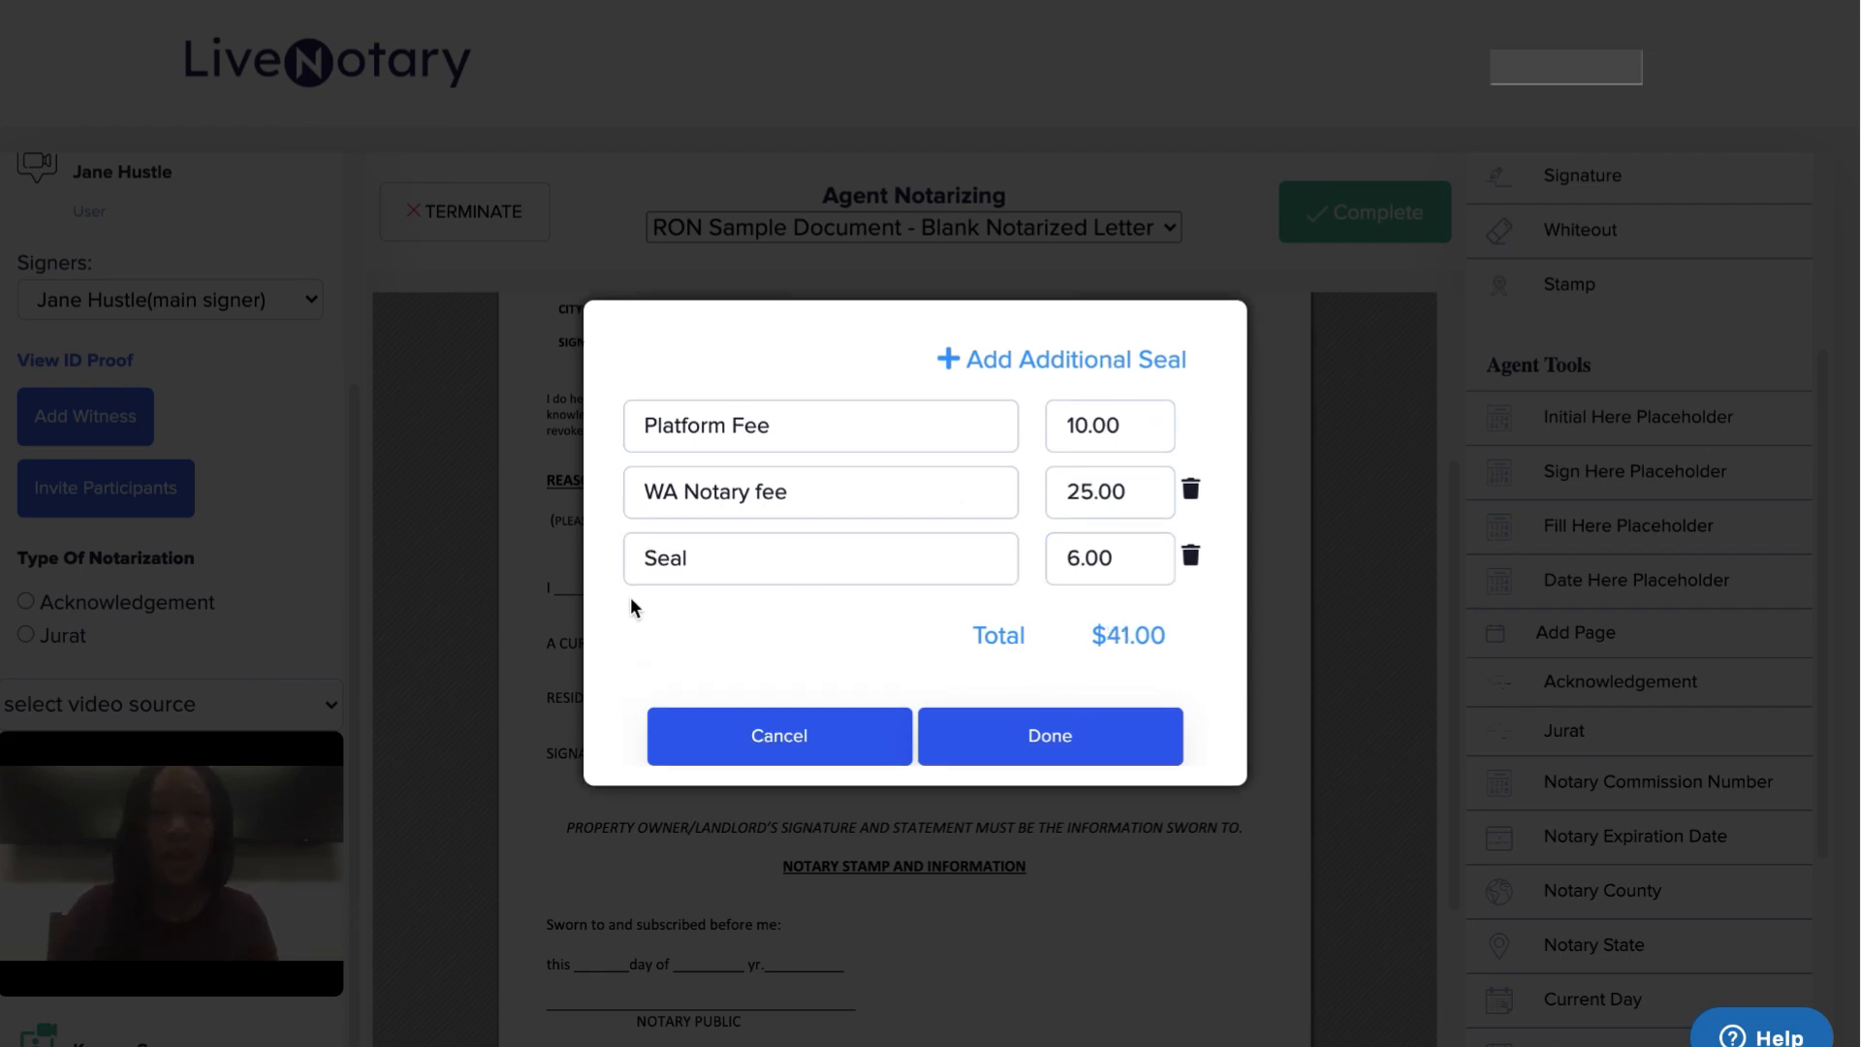
{"action": "left_click", "coordinate": [638, 558]}
{"action": "type", "text": "Additional"}
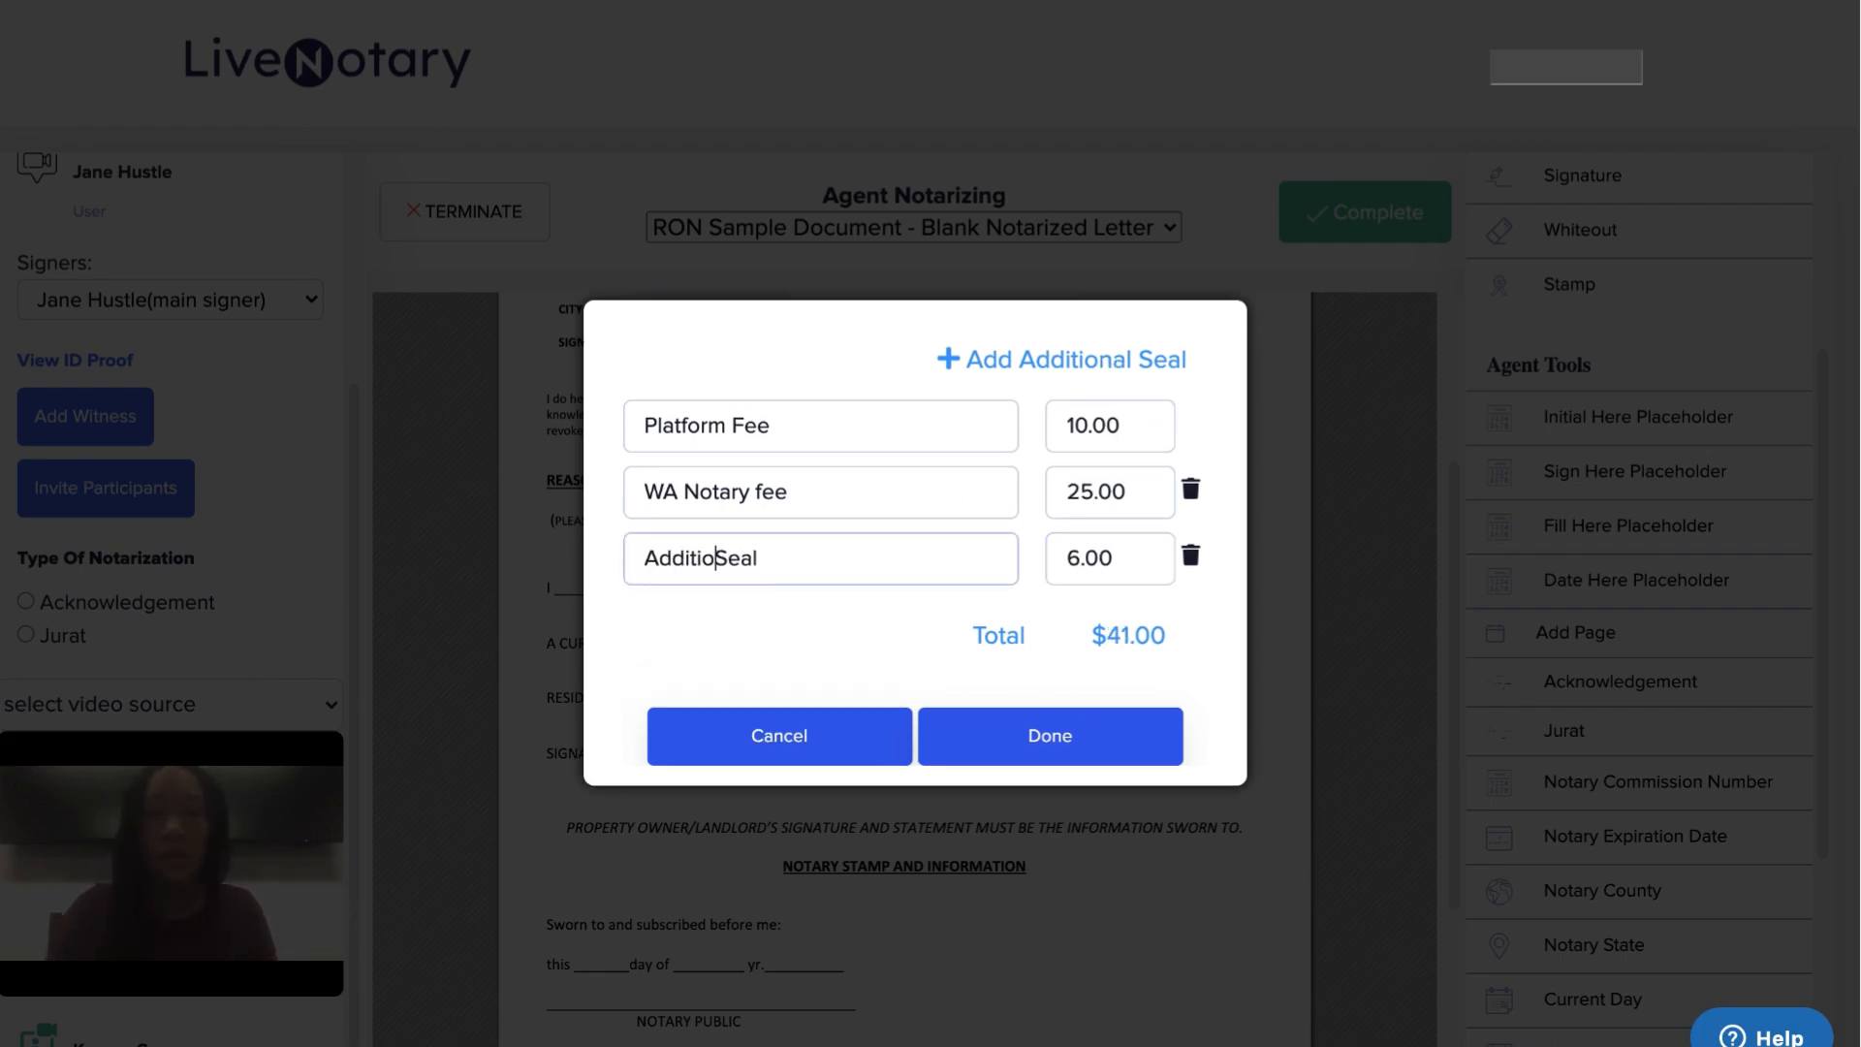